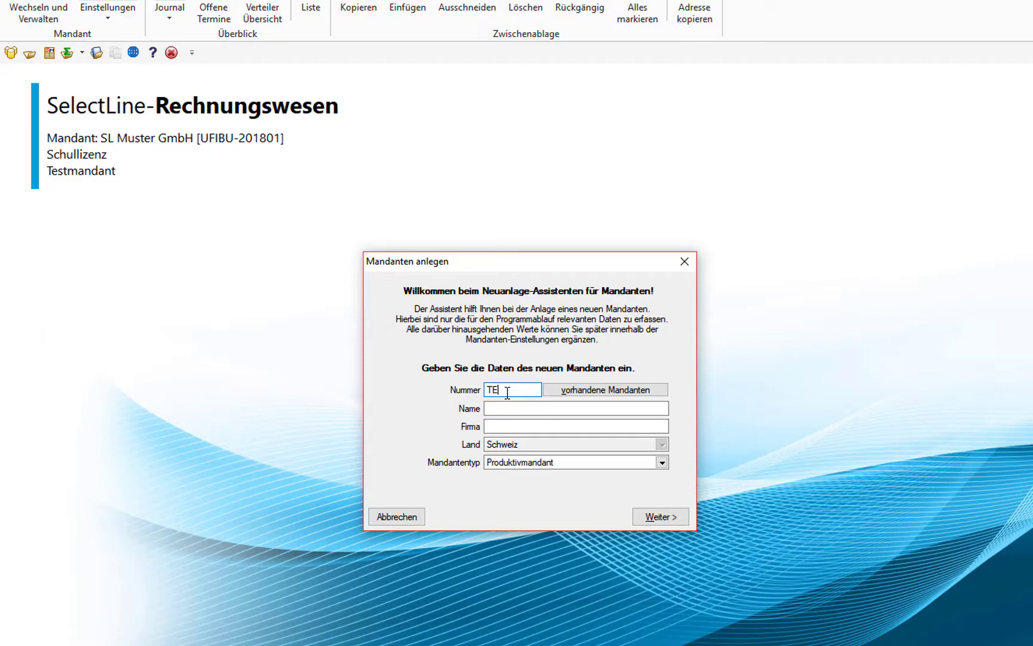
# Enter TEST as the new client's number and Muster GmbH as the company, and continue with the creation wizard
pyautogui.press('Tab')
pyautogui.press('Tab')
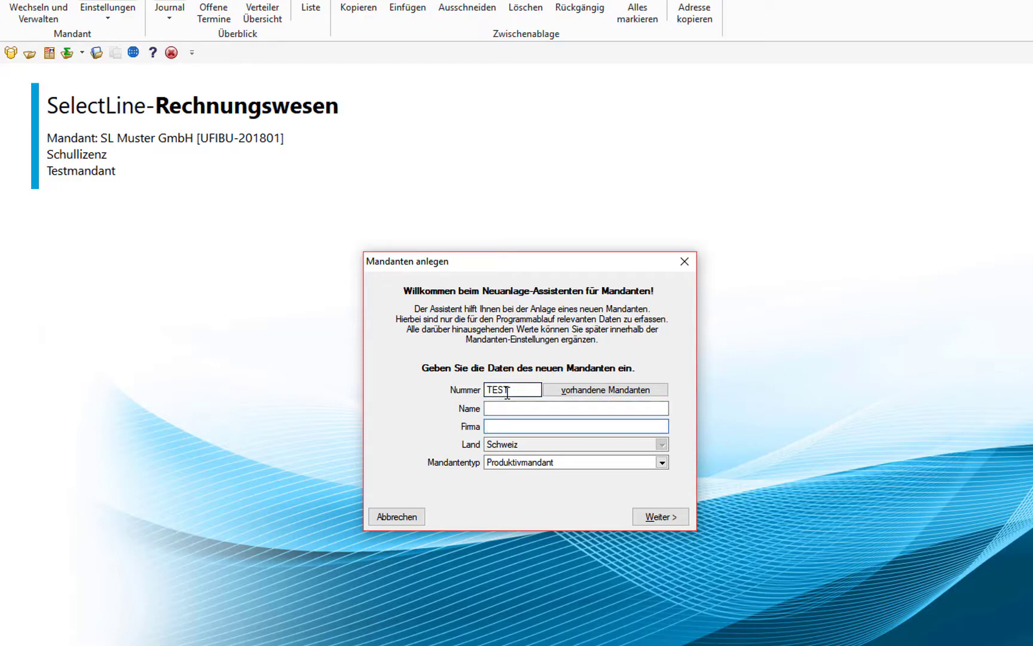
pyautogui.write('Muster GmbH')
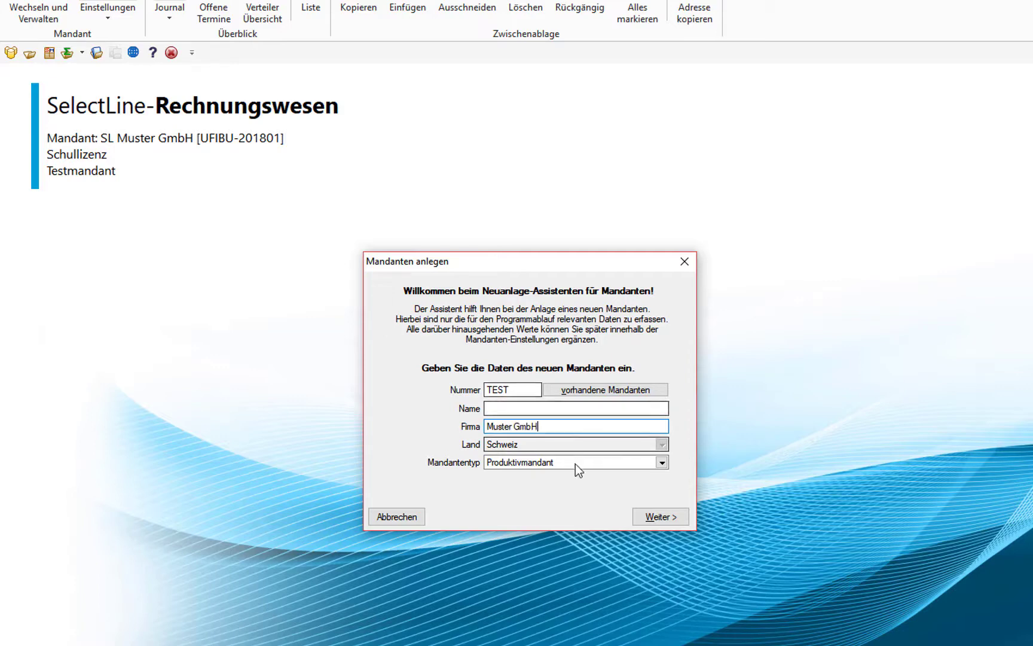
pyautogui.click(656, 517)
# Look through the available template clients, keep VKMU as the template for the master data, and continue
pyautogui.click(505, 360)
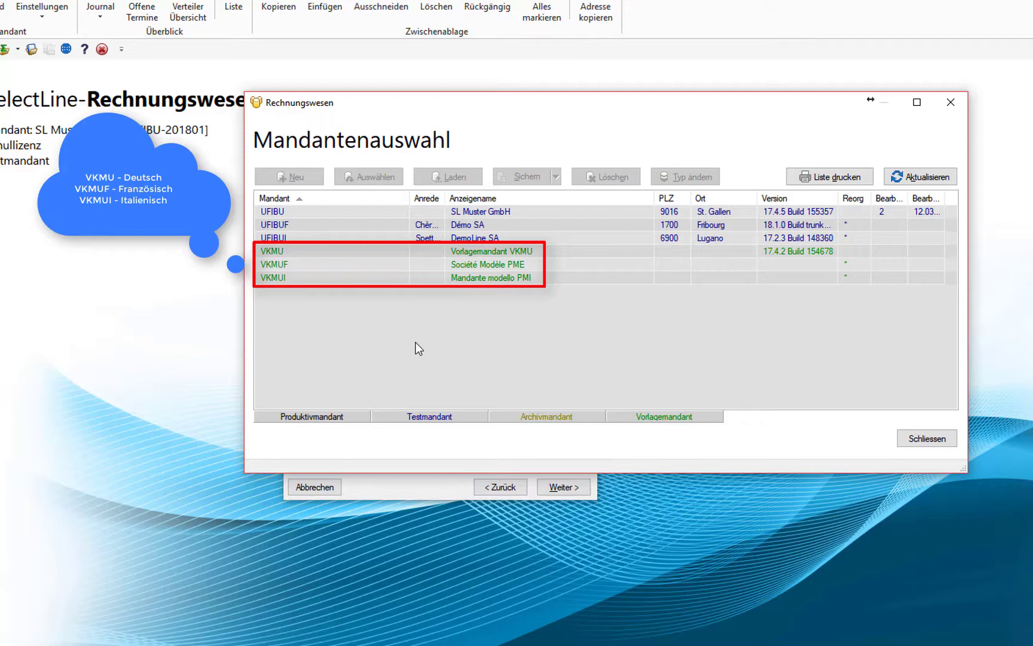
pyautogui.click(921, 439)
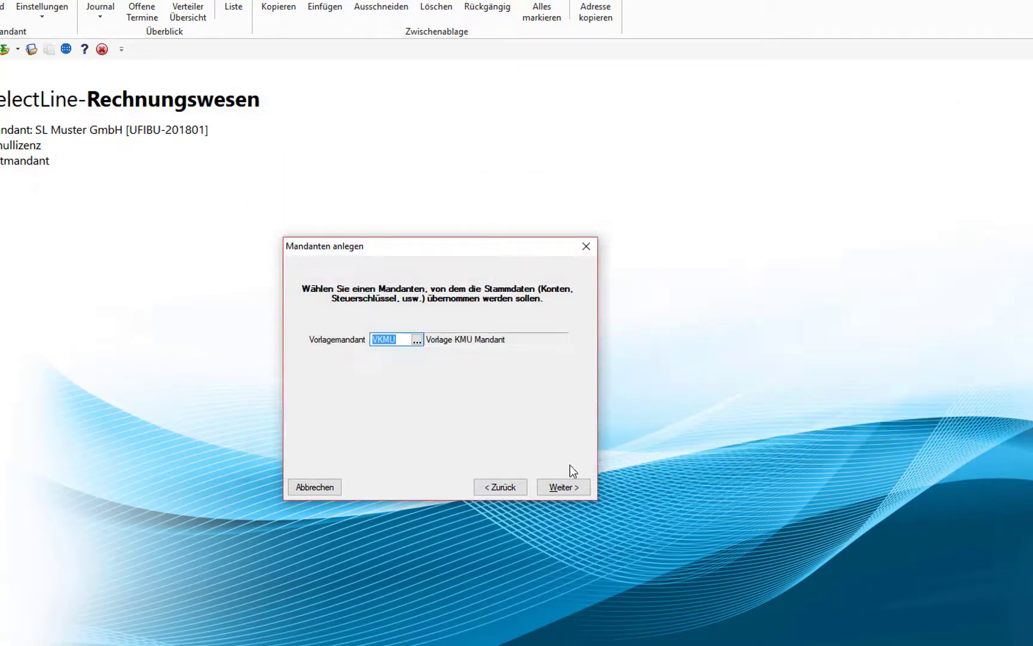
pyautogui.click(564, 487)
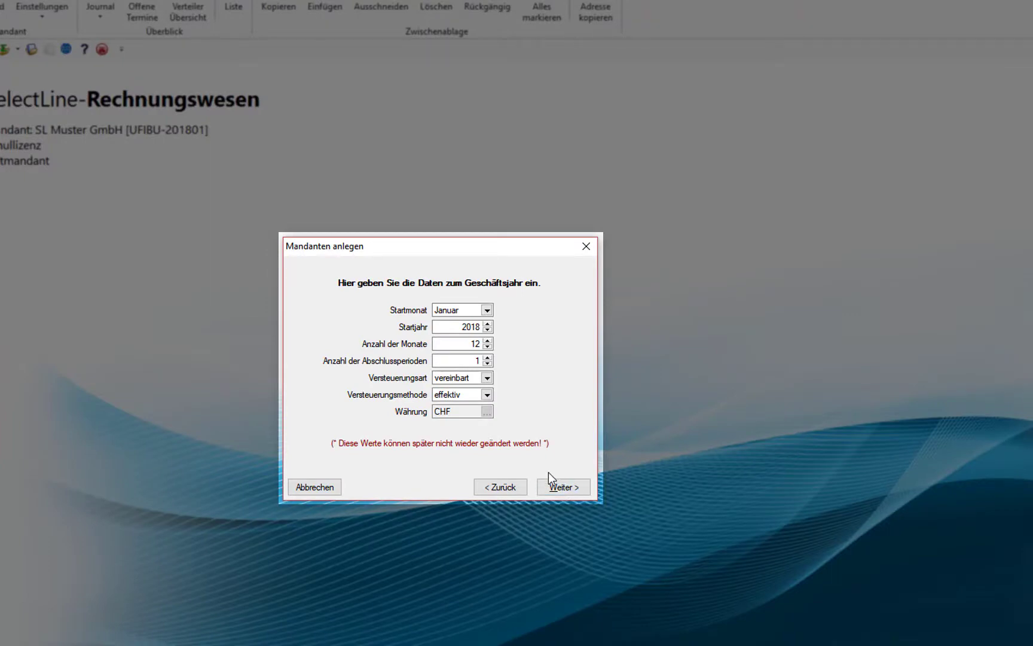
# Check the fiscal year options, keeping start month Januar, taxation type vereinbart and method effektiv, and finish creating the client
pyautogui.click(488, 310)
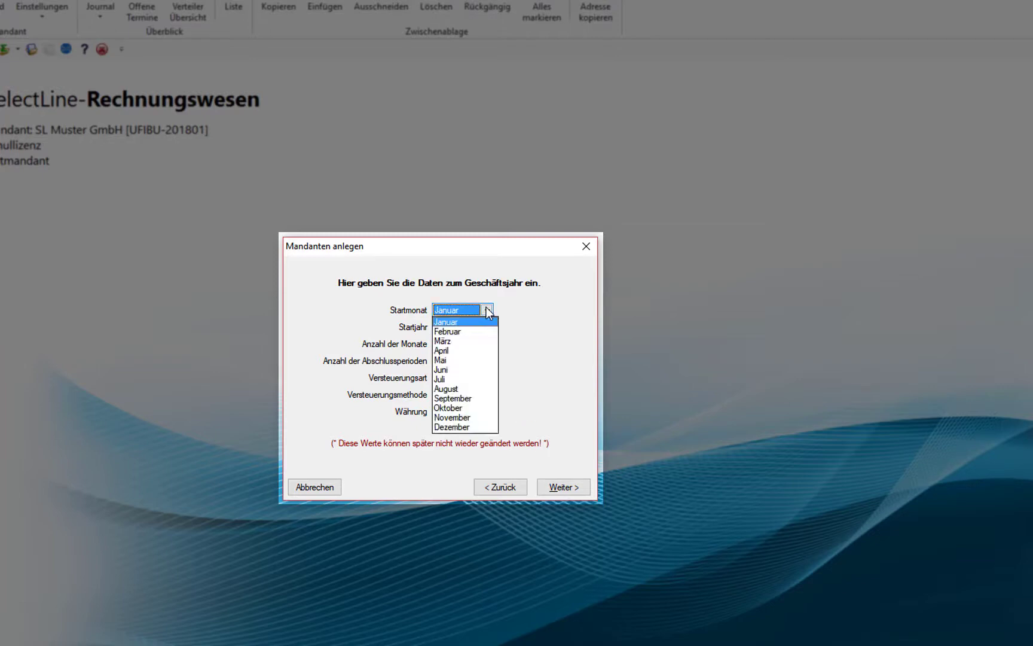
pyautogui.click(488, 318)
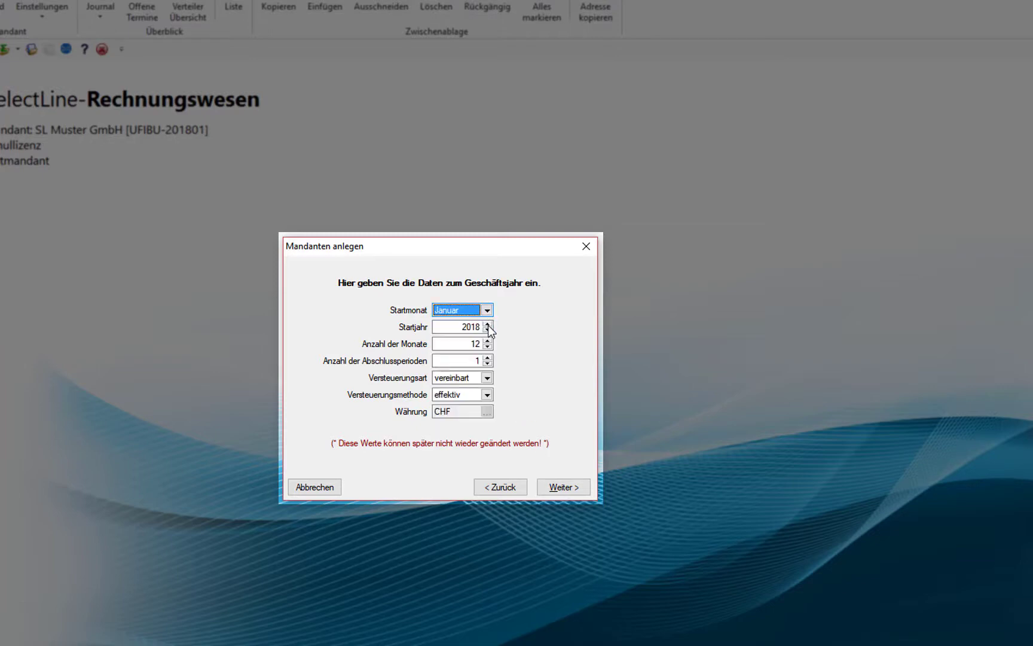
pyautogui.click(487, 378)
pyautogui.click(487, 378)
pyautogui.click(487, 395)
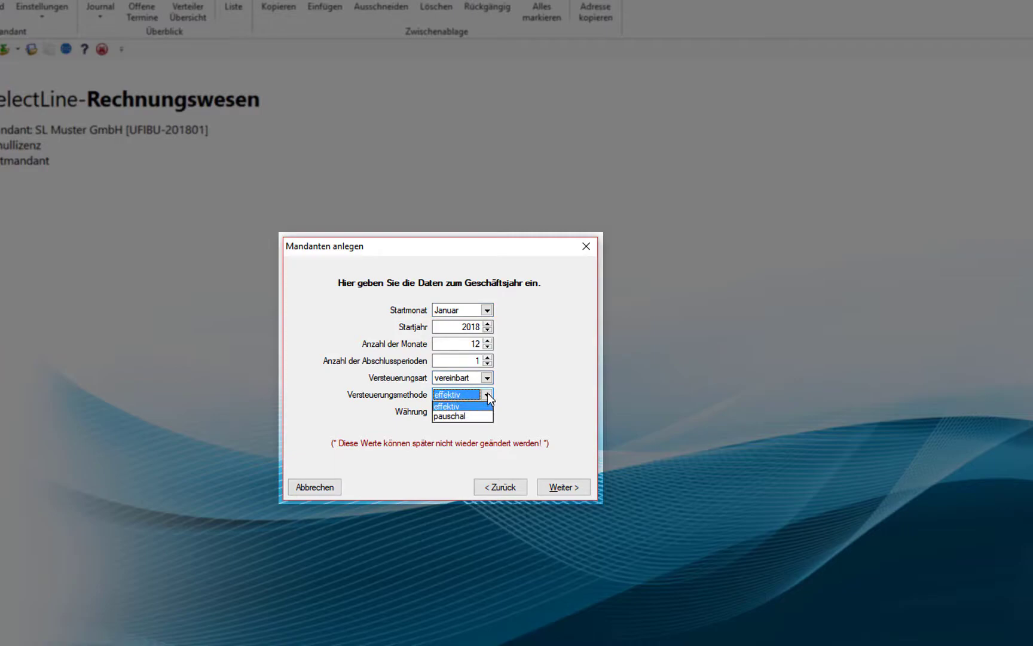
pyautogui.click(488, 393)
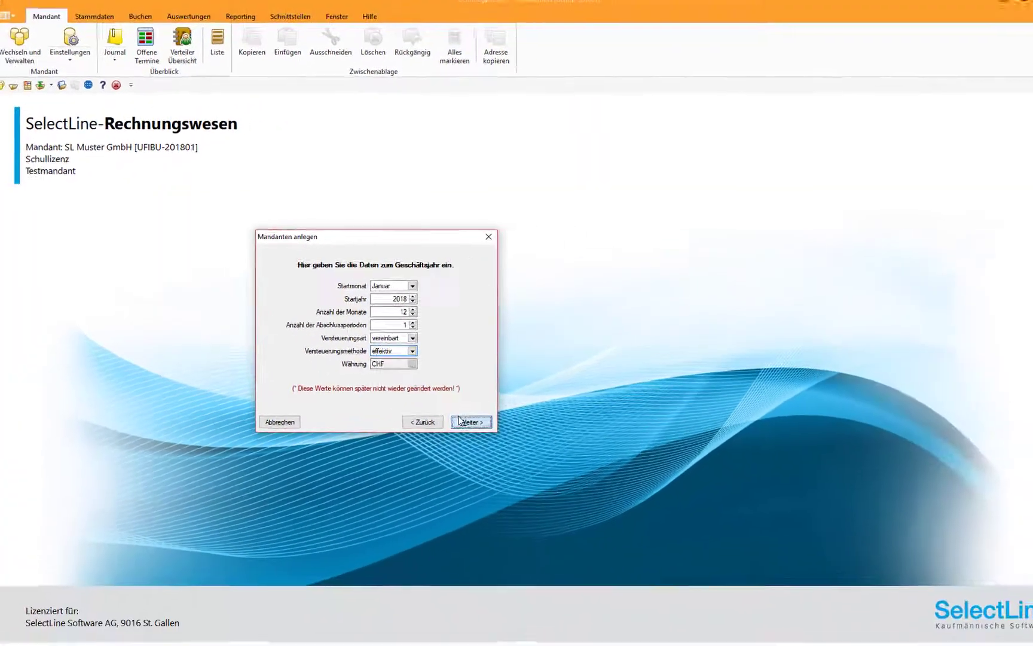
pyautogui.click(459, 421)
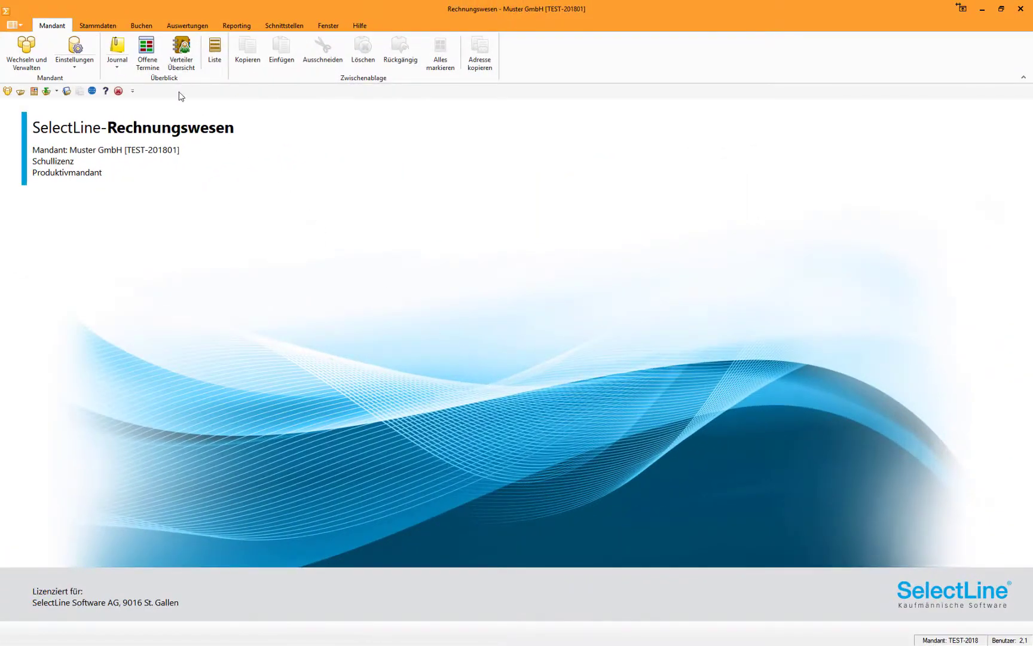
# Display the list of tax codes in the master data and open the entry Umsatzsteuer Normalsatz
pyautogui.click(98, 26)
pyautogui.click(162, 51)
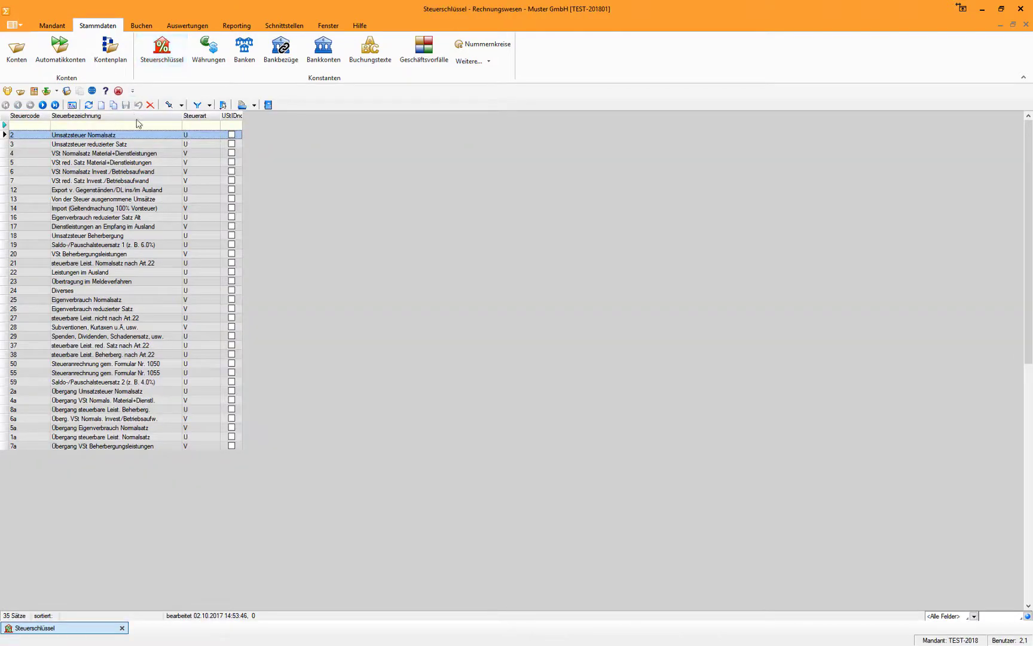
pyautogui.doubleClick(119, 135)
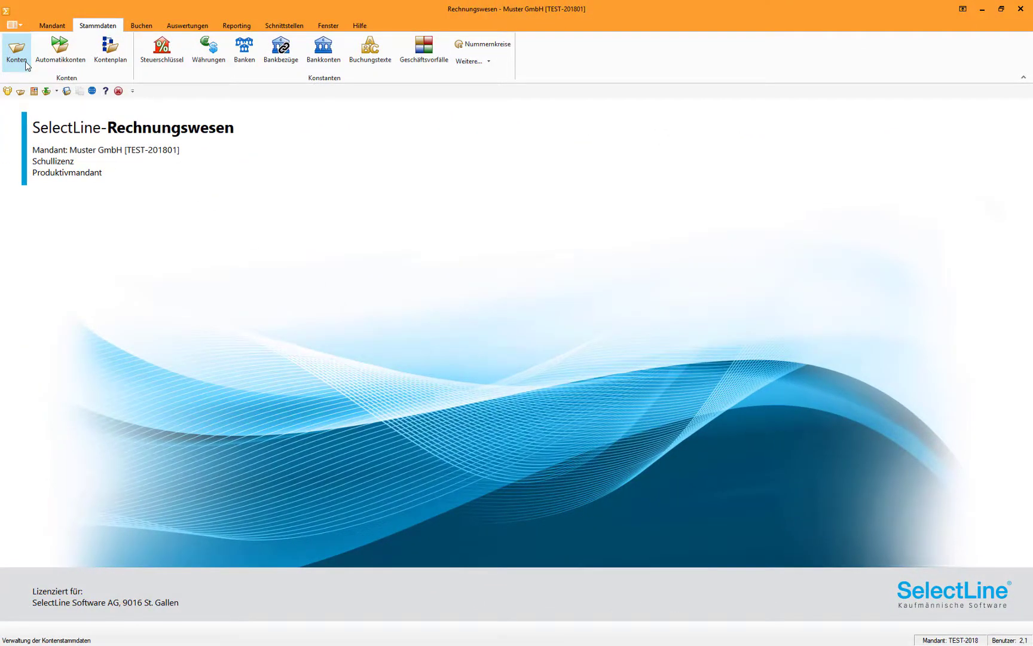
# Display the accounts master data as a list and open the chart of accounts beside it
pyautogui.click(23, 62)
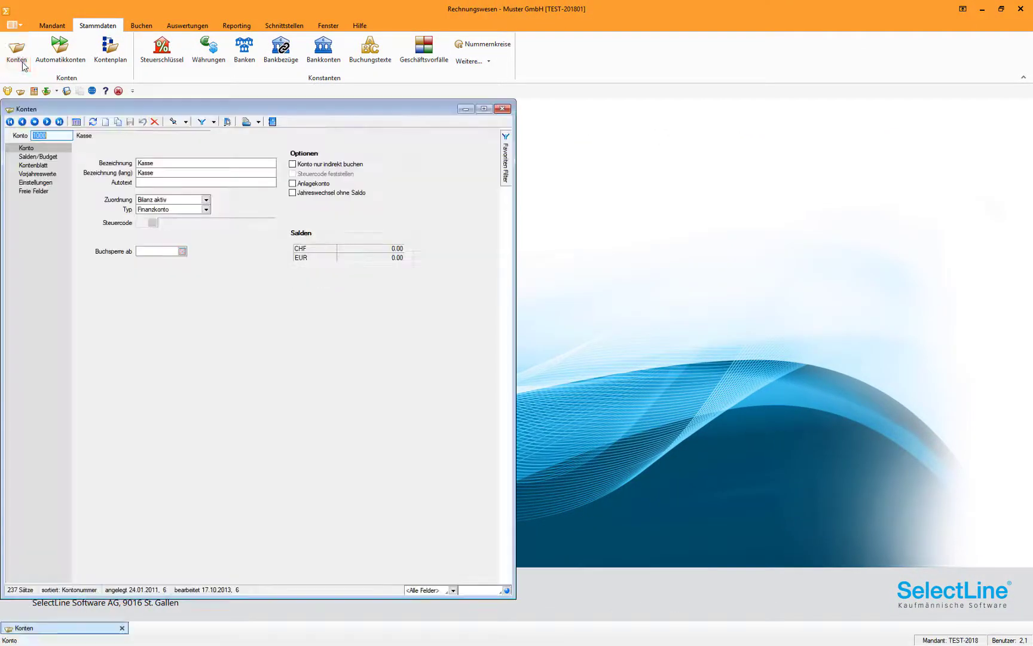
pyautogui.click(76, 123)
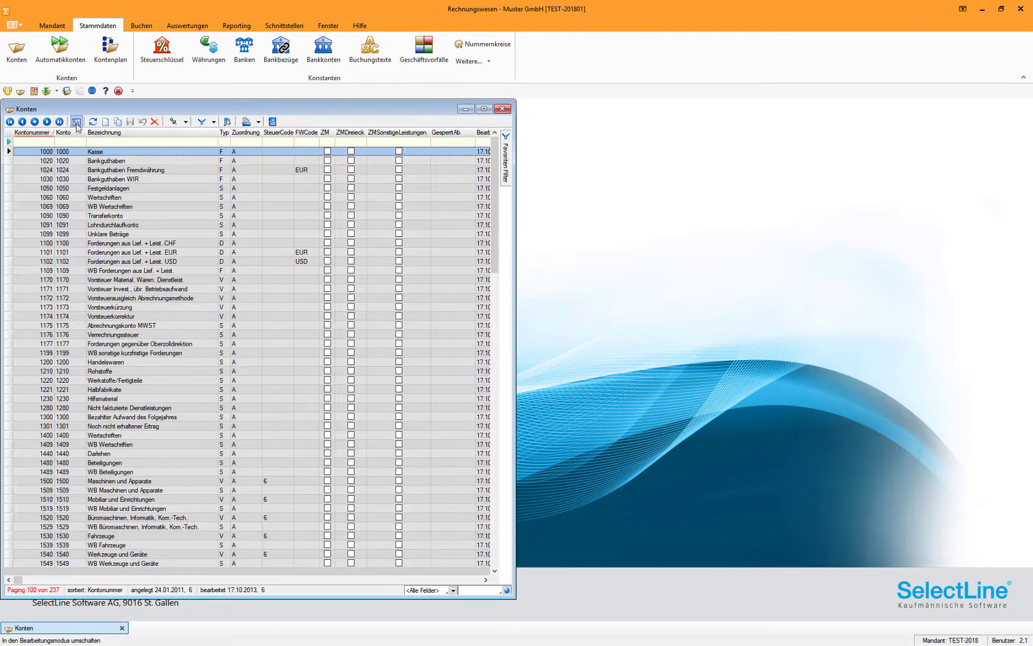
pyautogui.click(108, 60)
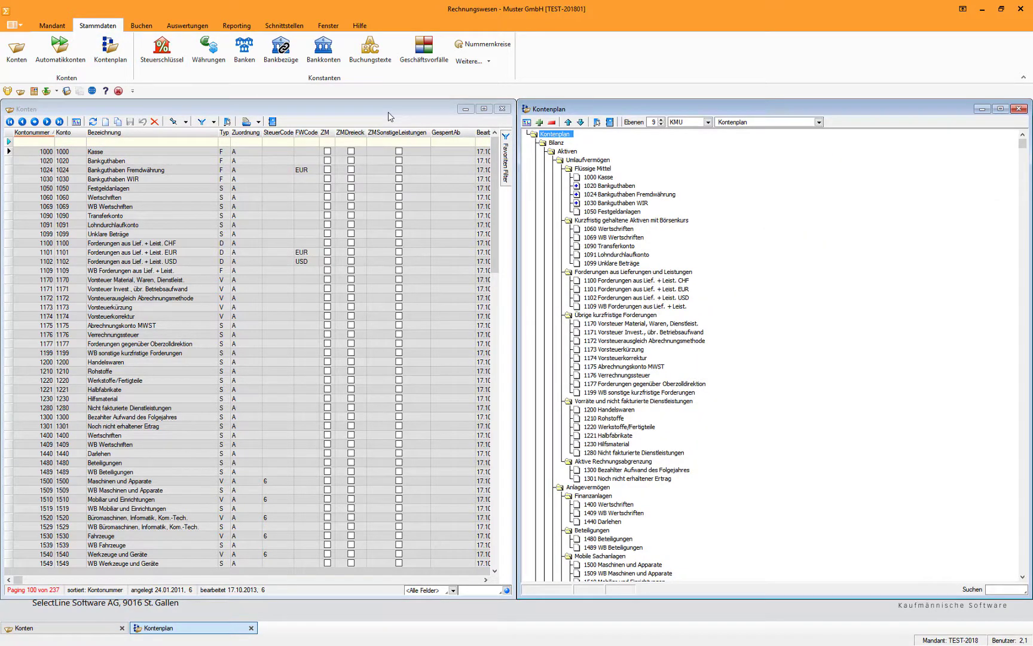
pyautogui.click(301, 155)
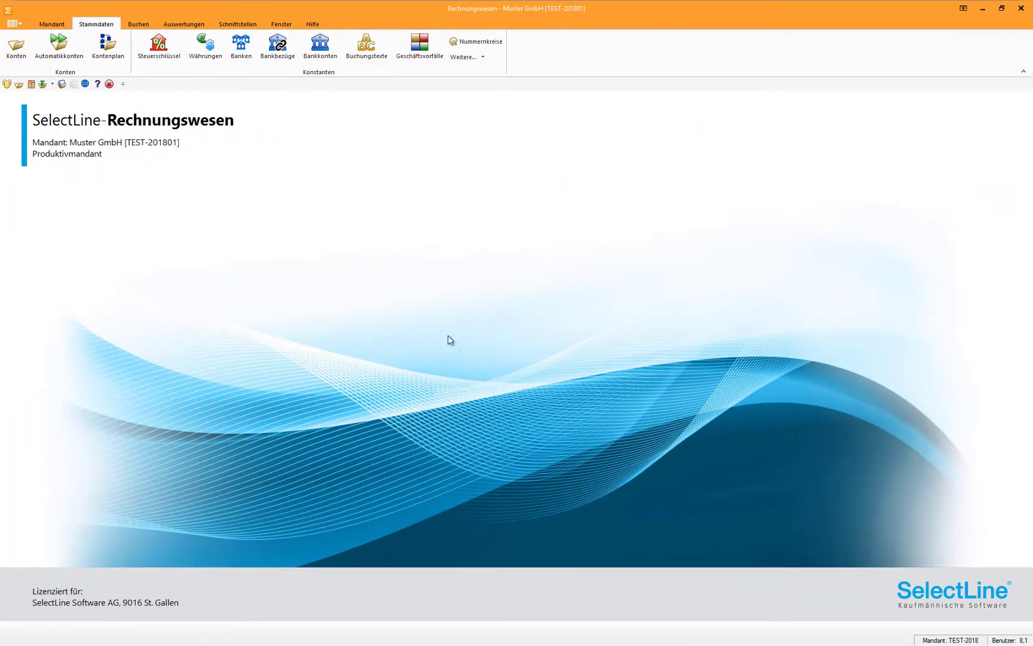
# Open the opening balance entry (Eröffnungsbilanz) and set the document number to 1
pyautogui.click(151, 22)
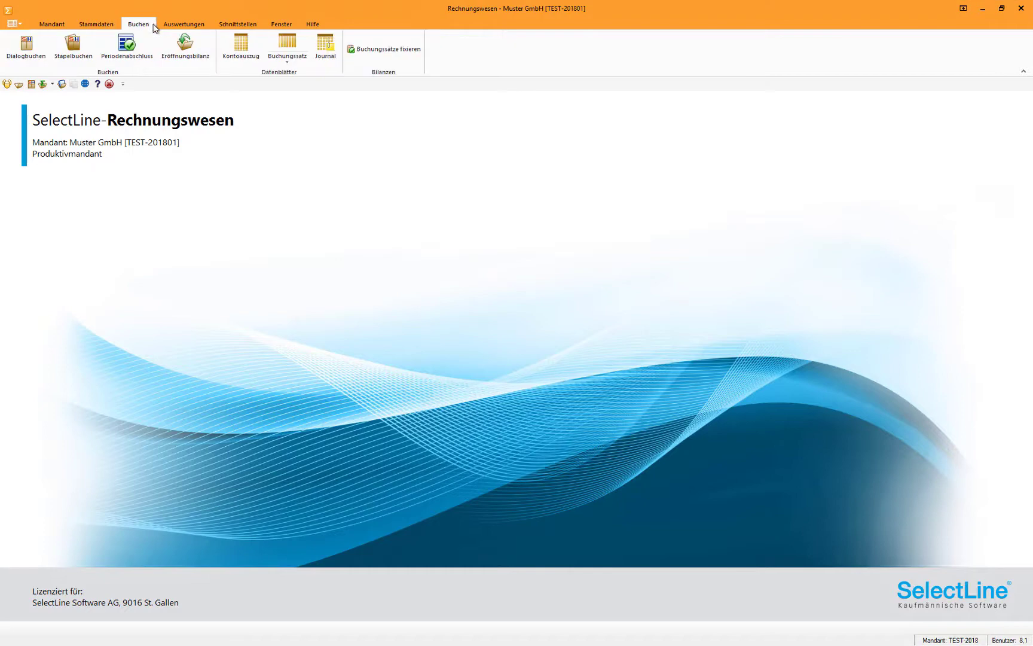
pyautogui.click(175, 49)
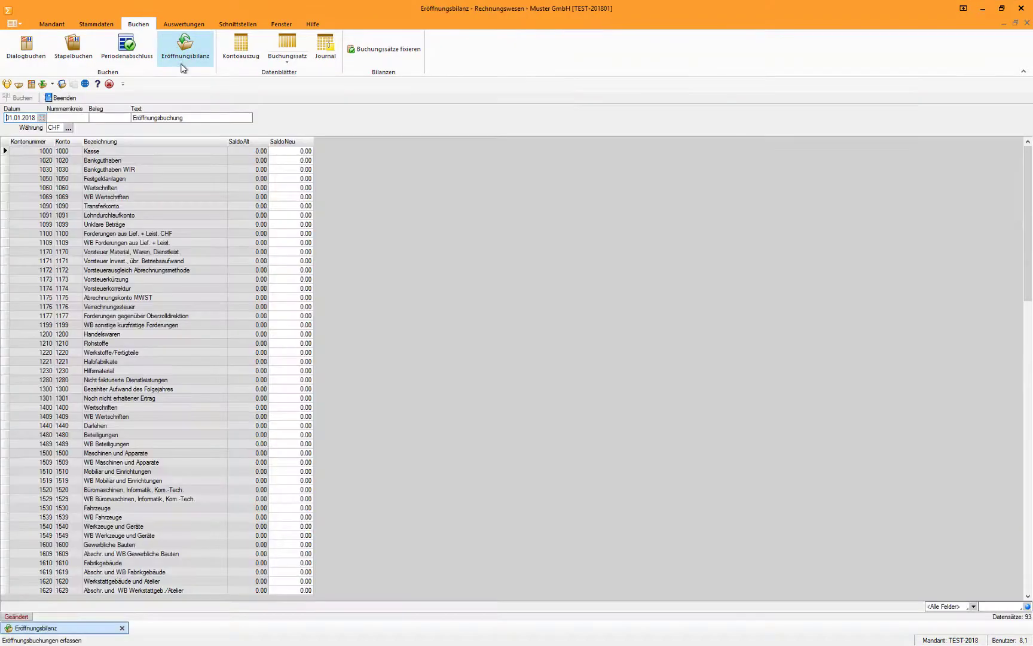
pyautogui.click(126, 118)
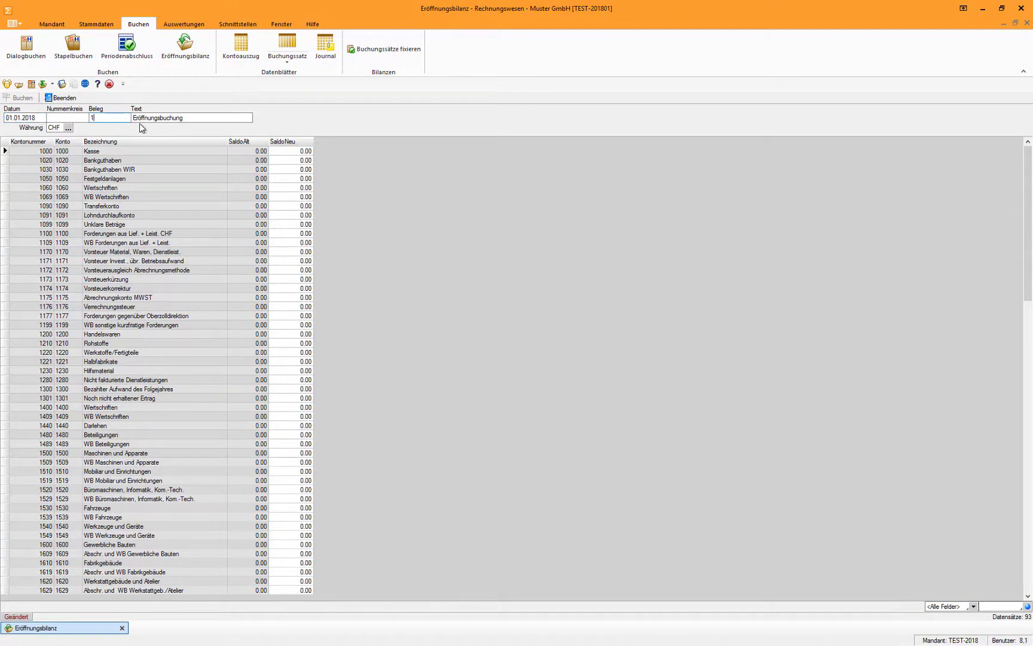
# Enter the new opening balances 20'000 for account 1020, 25'000 for account 1100 and 15'000 for account 1510
pyautogui.click(291, 161)
pyautogui.write('20000')
pyautogui.click(283, 234)
pyautogui.write('25000')
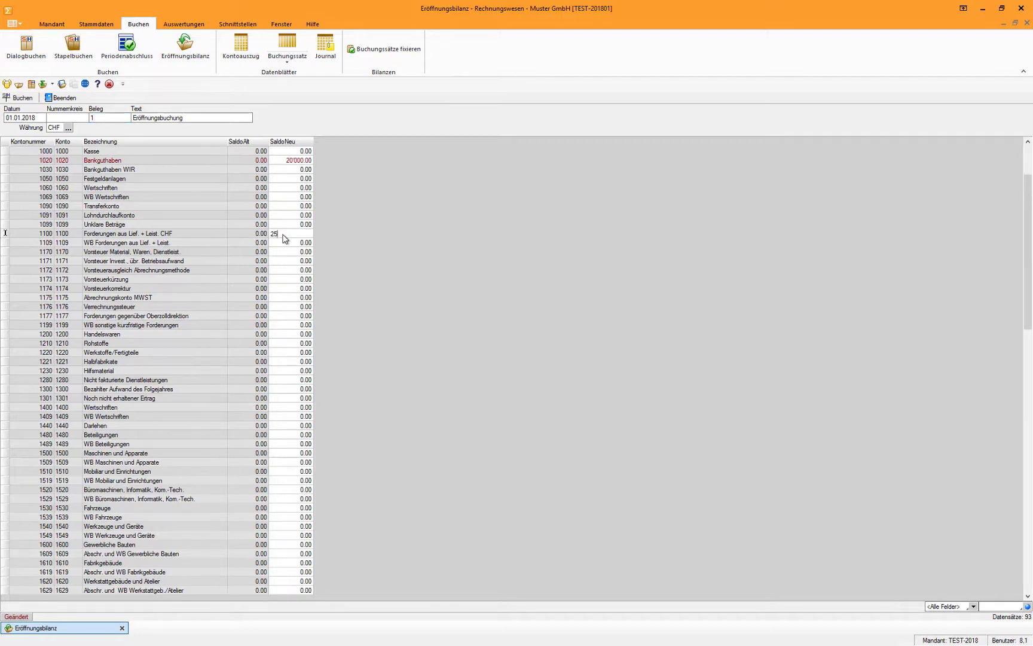
pyautogui.click(285, 472)
pyautogui.write("15'00")
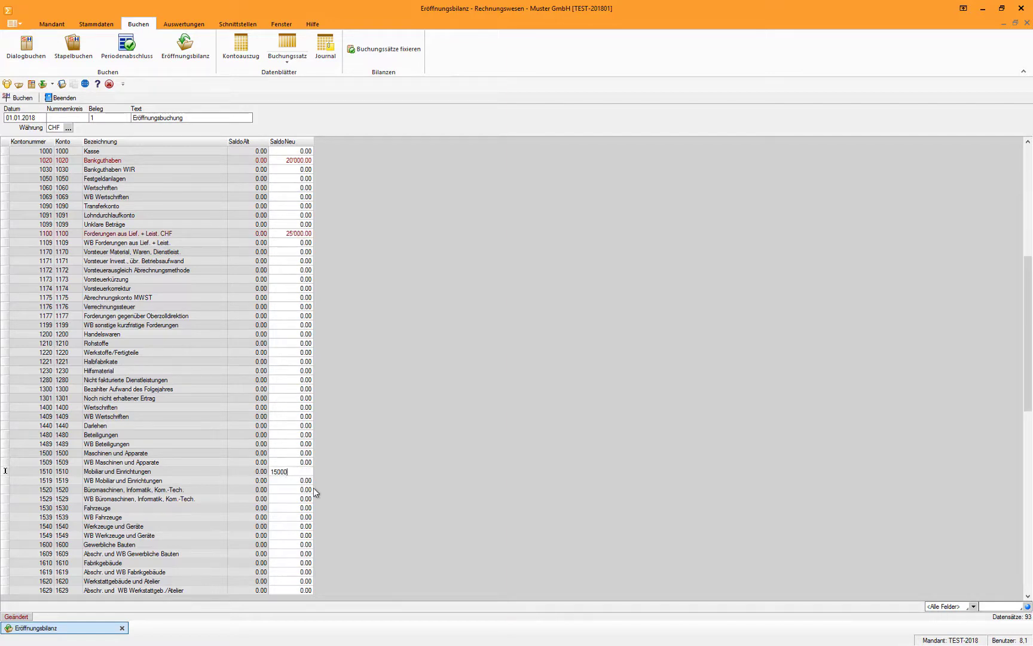
pyautogui.write('0')
# Enter 20'000 as the new opening balance of account 2000, Verbindlichkeiten aus Lief. + Leist. CHF
pyautogui.press('Down')
pyautogui.press('Down')
pyautogui.press('Down')
pyautogui.press('Down')
pyautogui.press('Down')
pyautogui.press('Down')
pyautogui.press('Down')
pyautogui.press('Down')
pyautogui.press('Down')
pyautogui.press('Down')
pyautogui.press('Down')
pyautogui.press('Down')
pyautogui.press('Down')
pyautogui.press('Down')
pyautogui.press('Down')
pyautogui.press('Down')
pyautogui.press('Down')
pyautogui.press('Down')
pyautogui.press('Down')
pyautogui.press('Down')
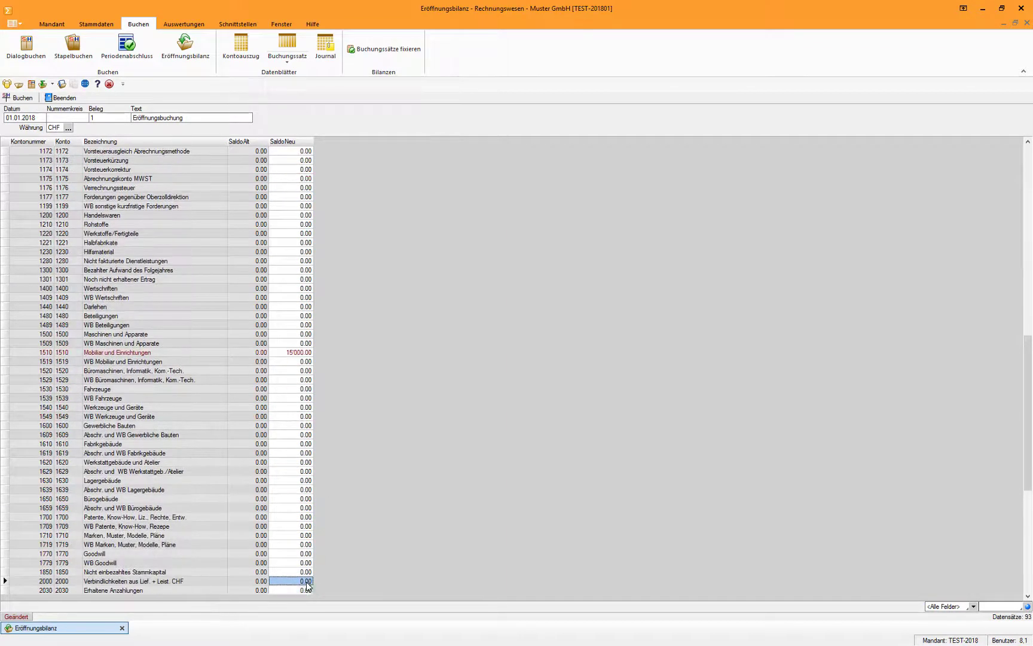
pyautogui.write('20000')
# Enter 15'000 as the new opening balance of the loan account 2450 Darlehen
pyautogui.press('Down')
pyautogui.press('Down')
pyautogui.press('Down')
pyautogui.press('Down')
pyautogui.press('Down')
pyautogui.press('Down')
pyautogui.press('Down')
pyautogui.press('Down')
pyautogui.press('Down')
pyautogui.press('Down')
pyautogui.press('Down')
pyautogui.press('Down')
pyautogui.press('Down')
pyautogui.press('Down')
pyautogui.press('Down')
pyautogui.press('Down')
pyautogui.press('Down')
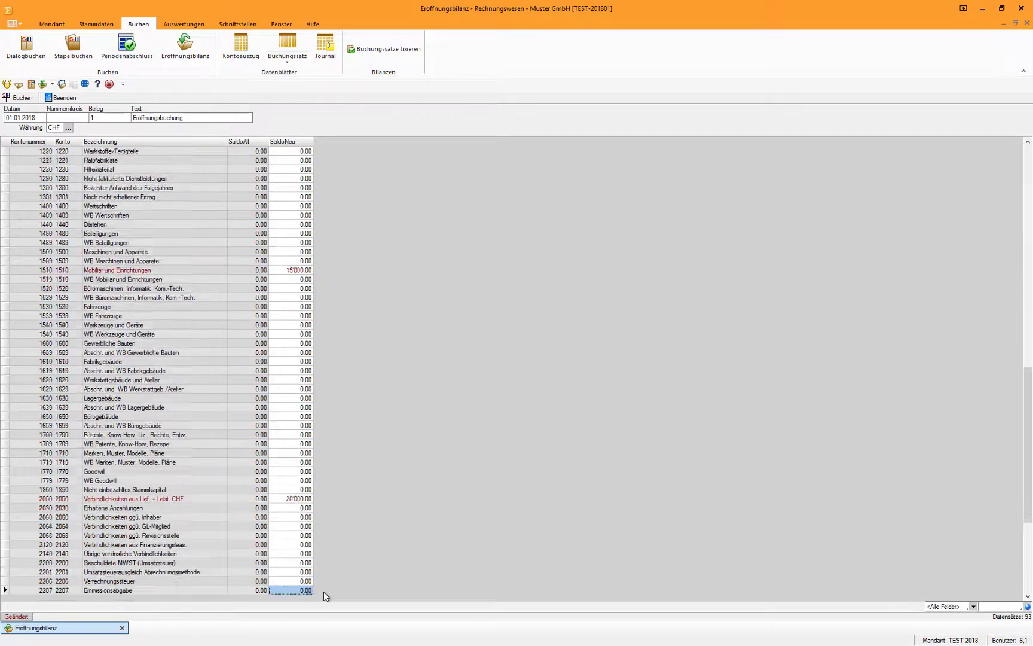
pyautogui.press('Down')
pyautogui.press('Down')
pyautogui.press('Down')
pyautogui.write('15000')
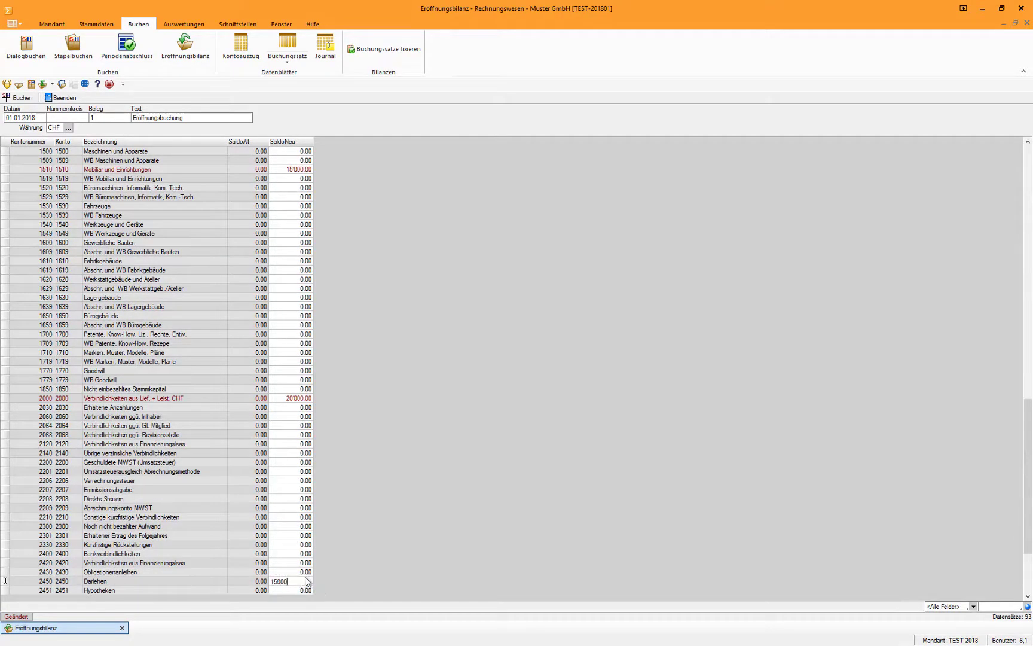
# Enter 25'000 as the new opening balance of account 2800 Stammkapital and post the opening entries
pyautogui.press('Down')
pyautogui.press('Down')
pyautogui.press('Down')
pyautogui.press('Down')
pyautogui.write('25000')
pyautogui.press('Return')
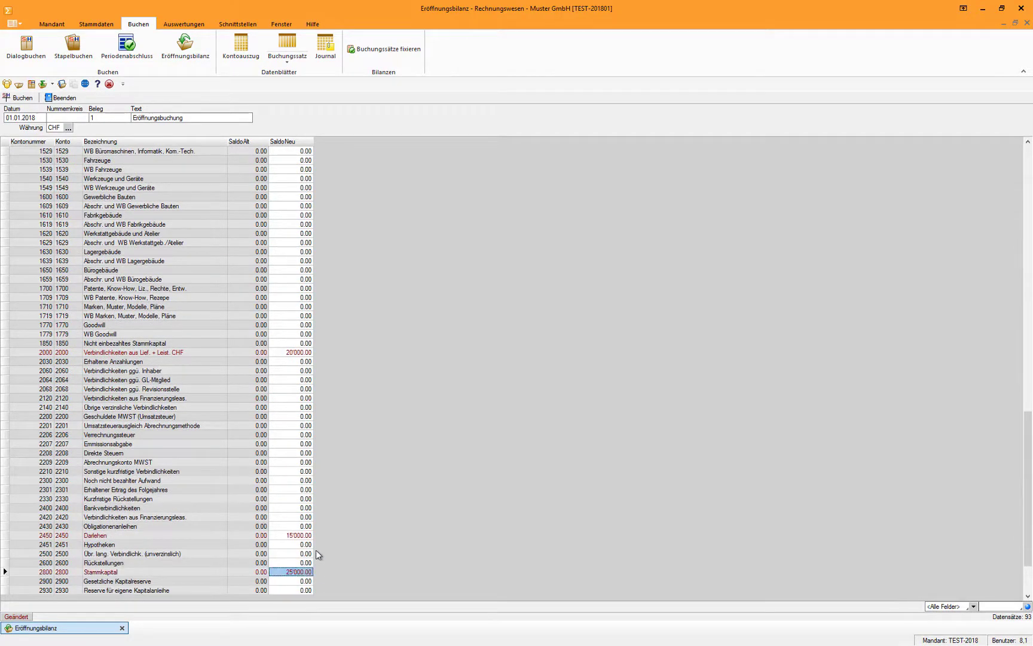
pyautogui.click(23, 98)
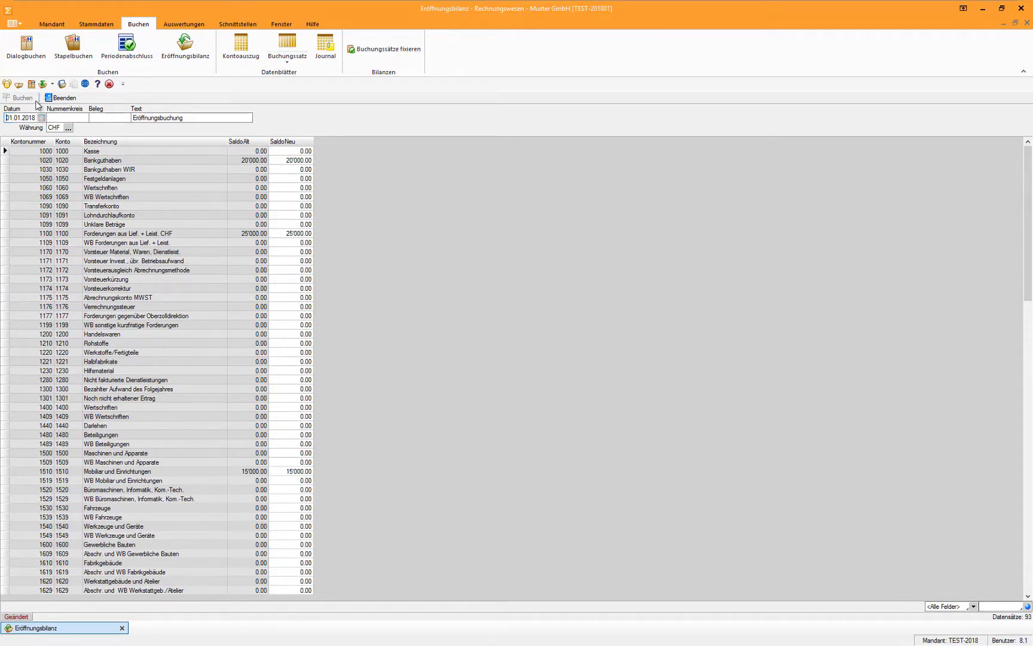
# Start a dialog posting dated 25.03.2018 with debit account 1100 and credit account 3000
pyautogui.click(30, 55)
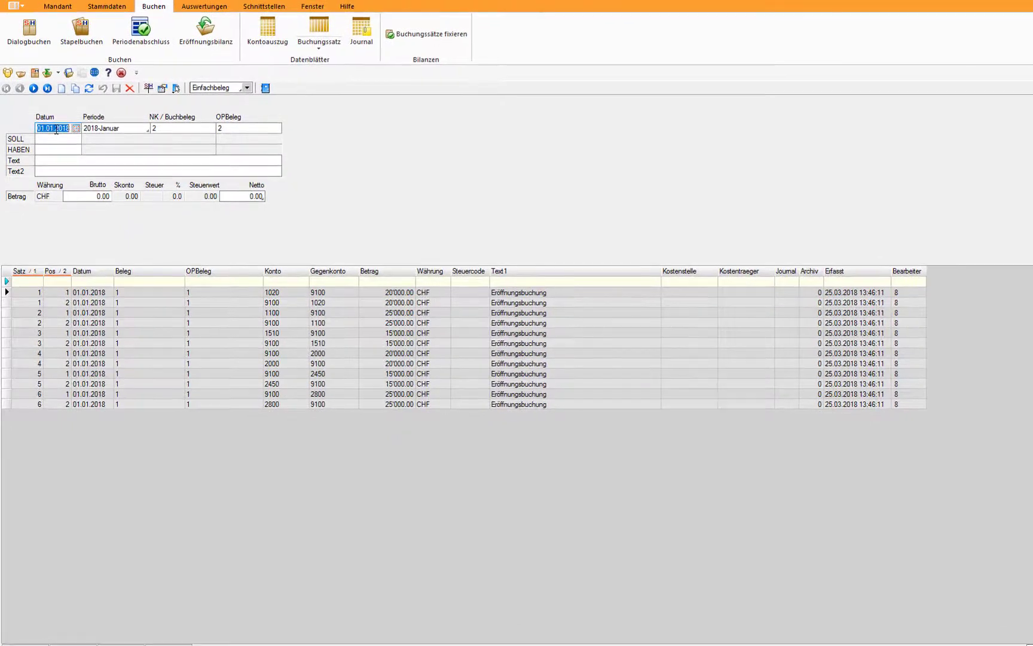
pyautogui.write('25')
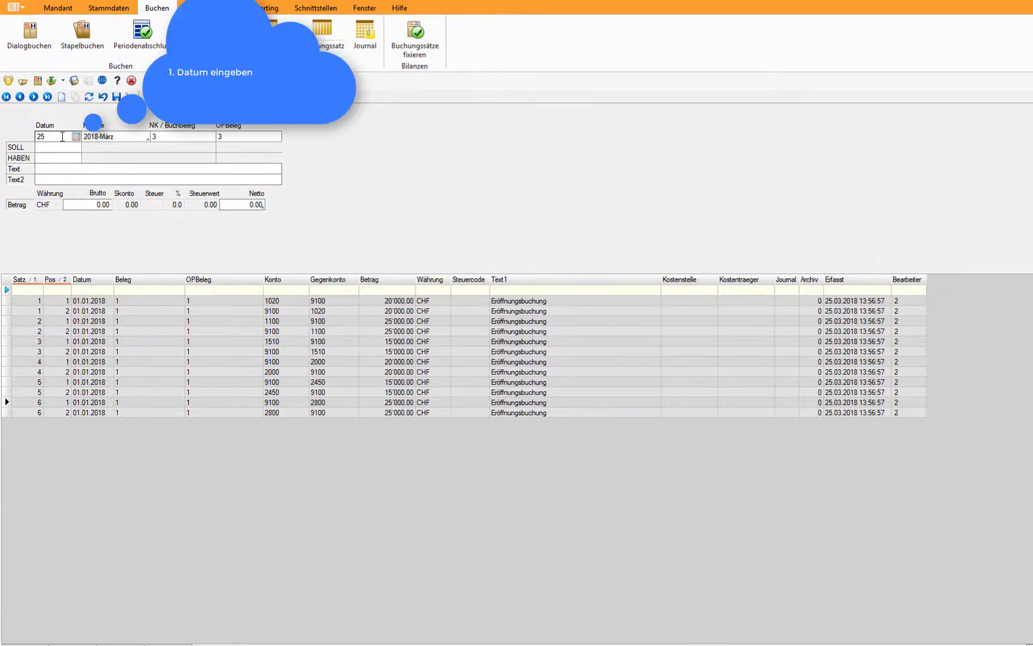
pyautogui.click(60, 147)
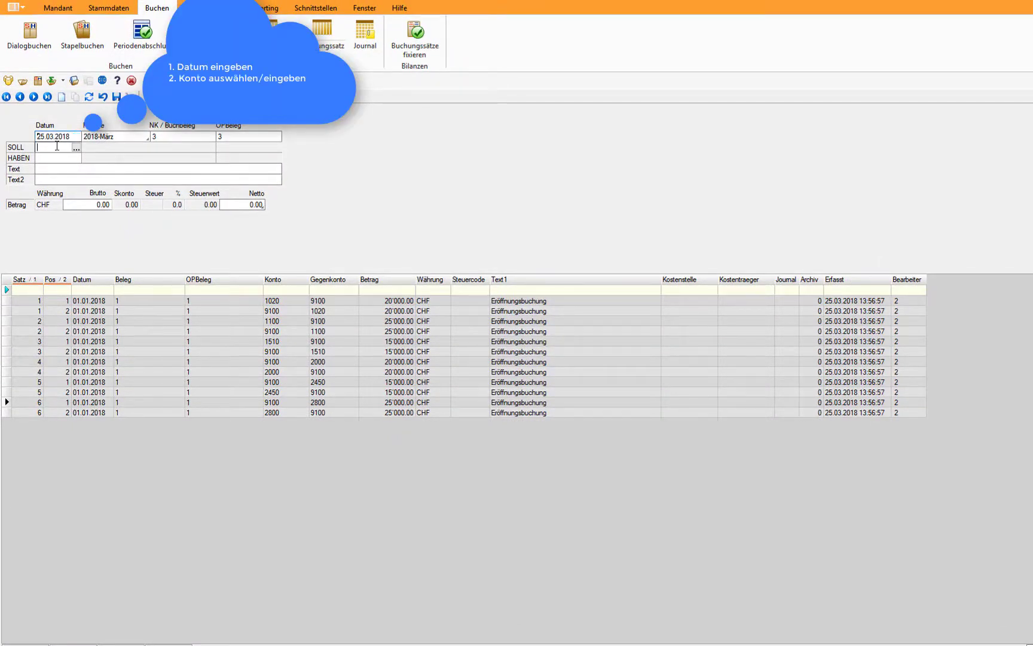
pyautogui.click(76, 147)
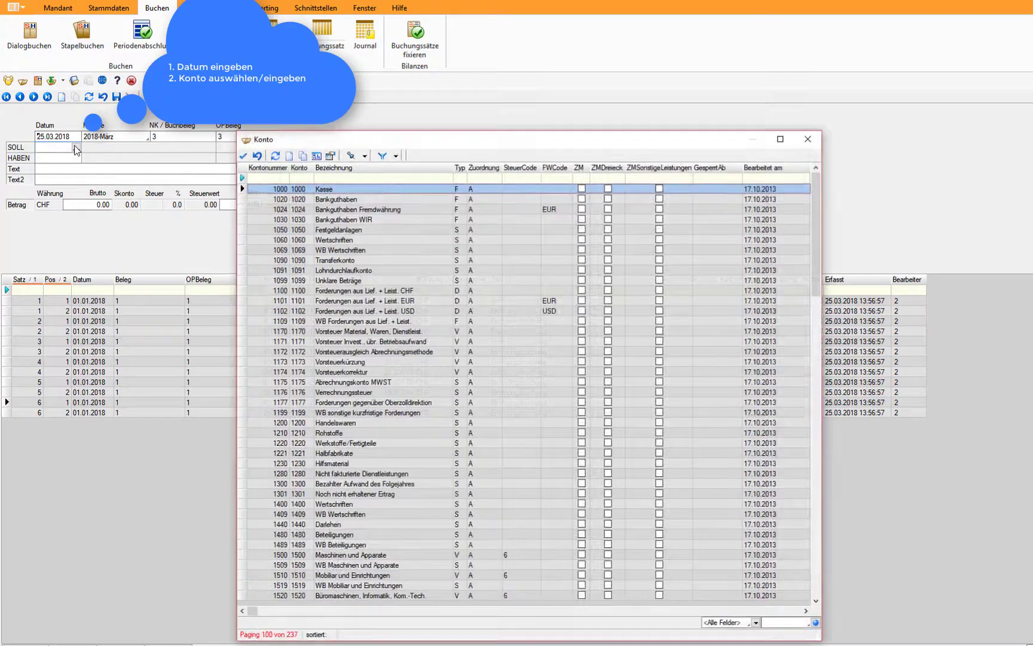
pyautogui.doubleClick(338, 291)
pyautogui.write('3')
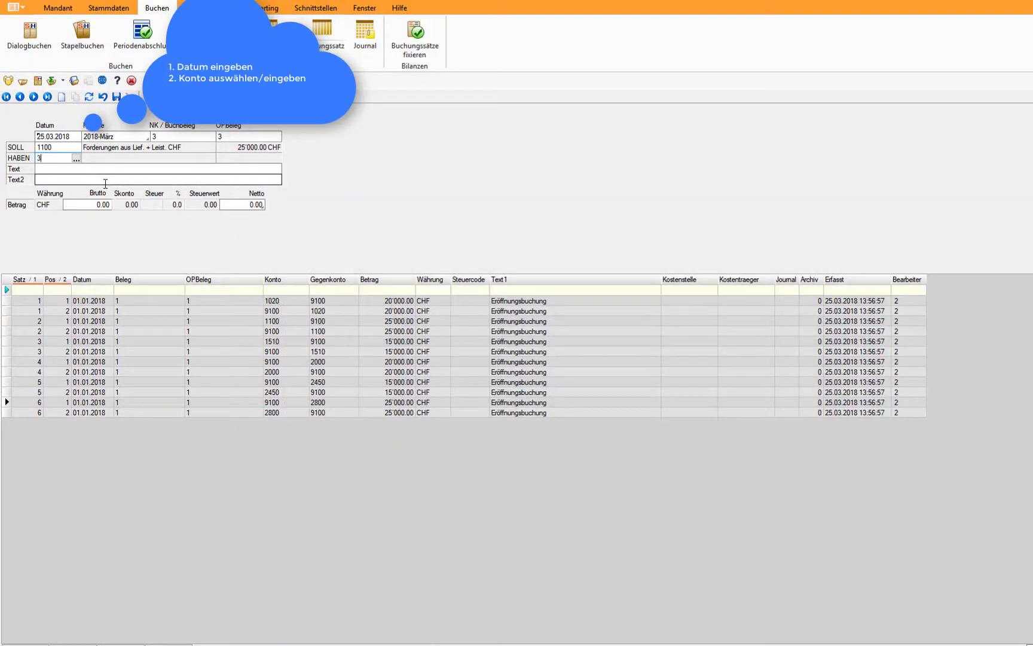
pyautogui.write('000')
pyautogui.press('Tab')
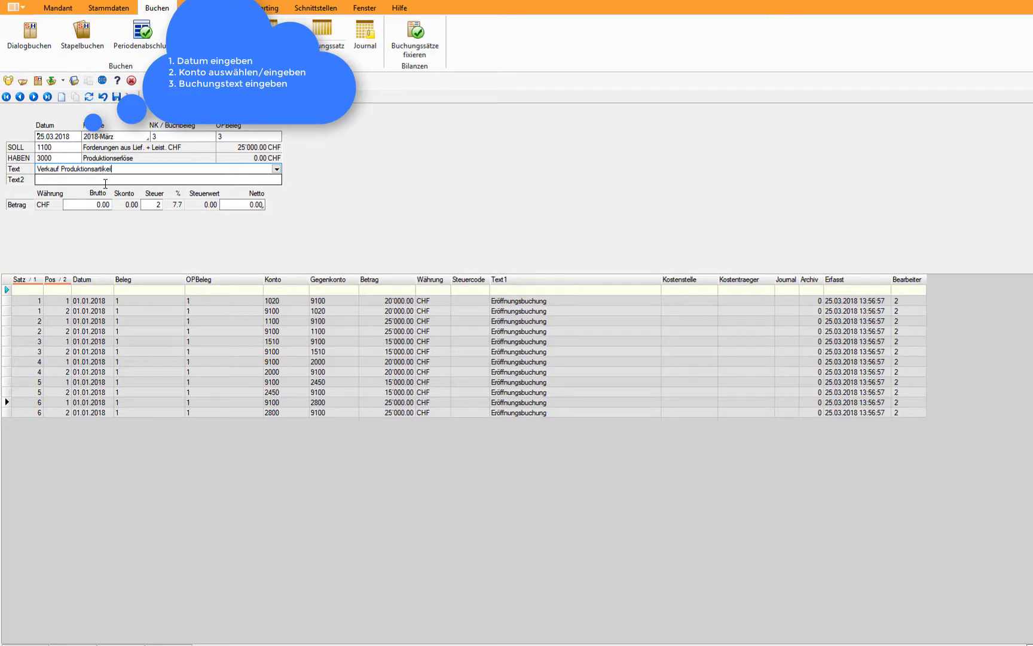
# Enter the posting text Verkauf Produktionsartikel and a gross amount of 5'000 CHF, and accept the tax code
pyautogui.press('Tab')
pyautogui.press('Tab')
pyautogui.write('5000')
pyautogui.press('Tab')
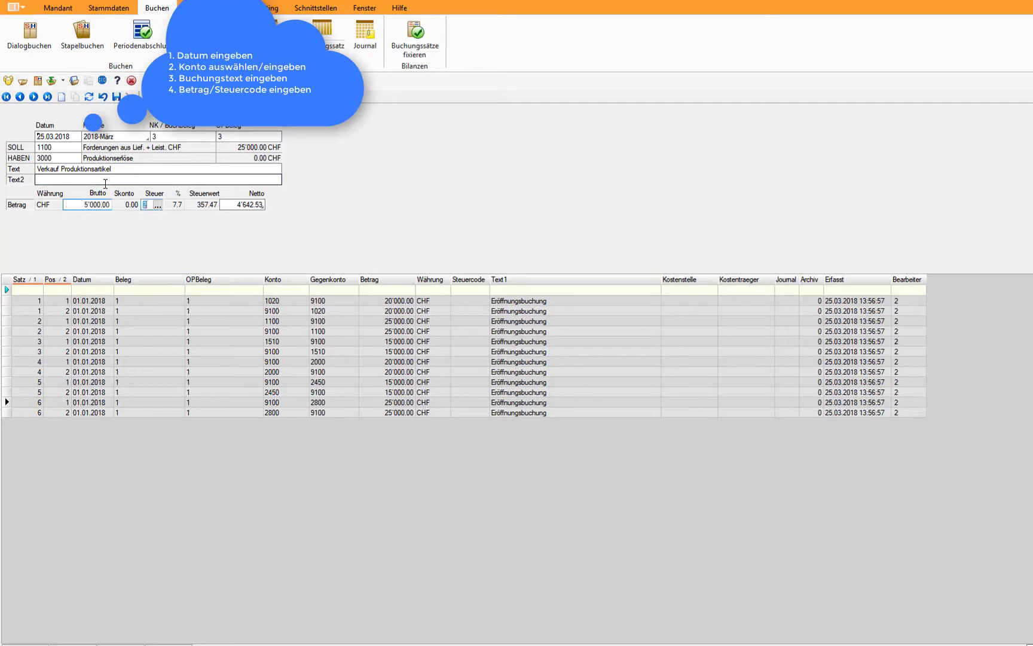
pyautogui.press('Return')
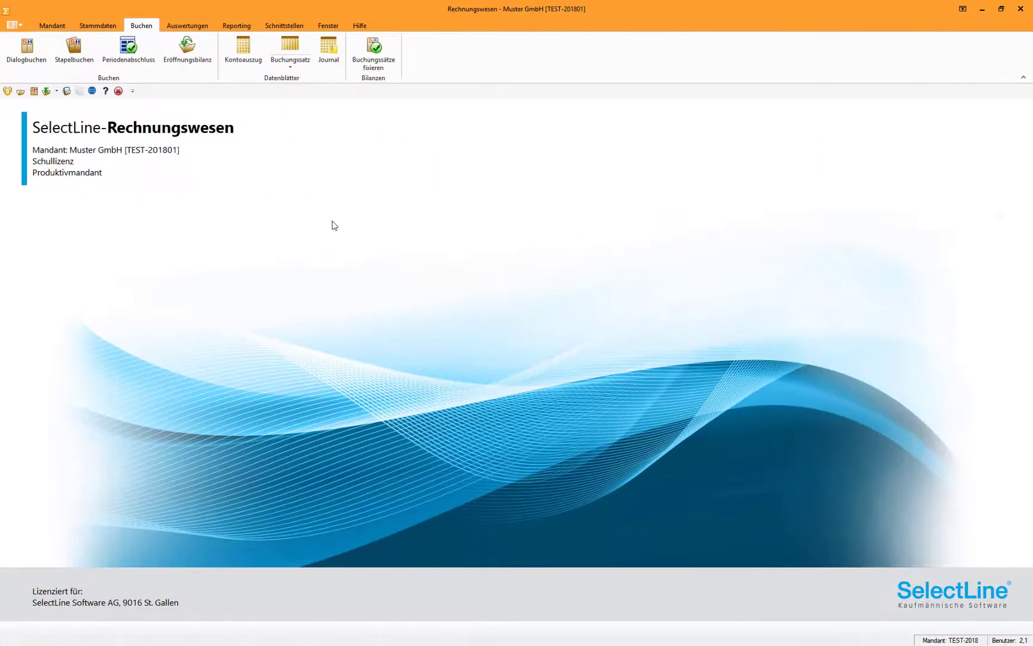
# Generate the Buchungsliste for running numbers 1 to 7 as a screen preview
pyautogui.click(195, 28)
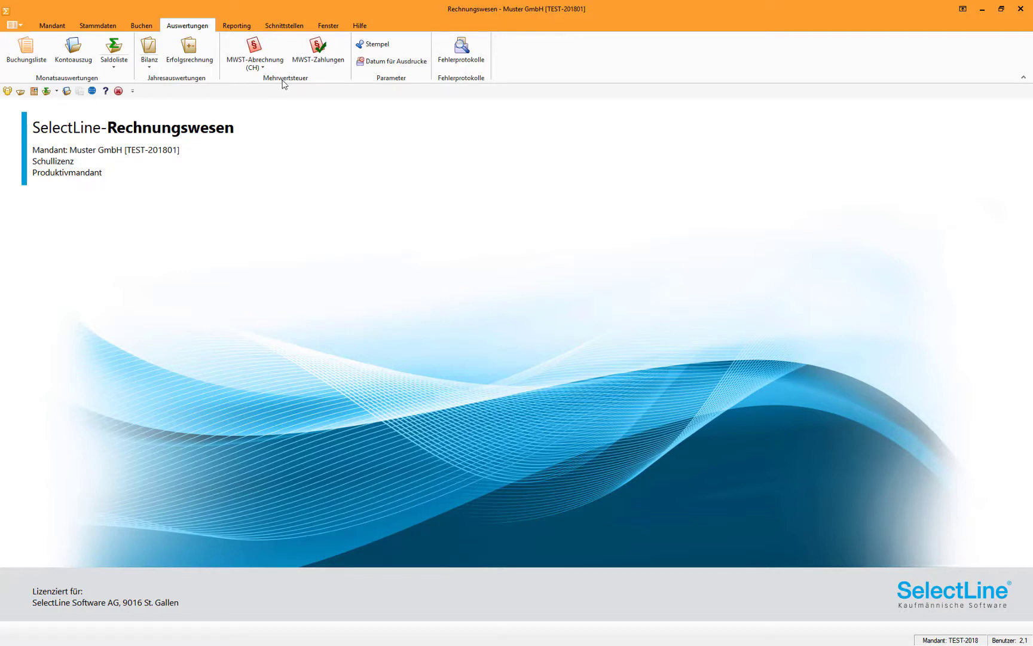
pyautogui.click(42, 58)
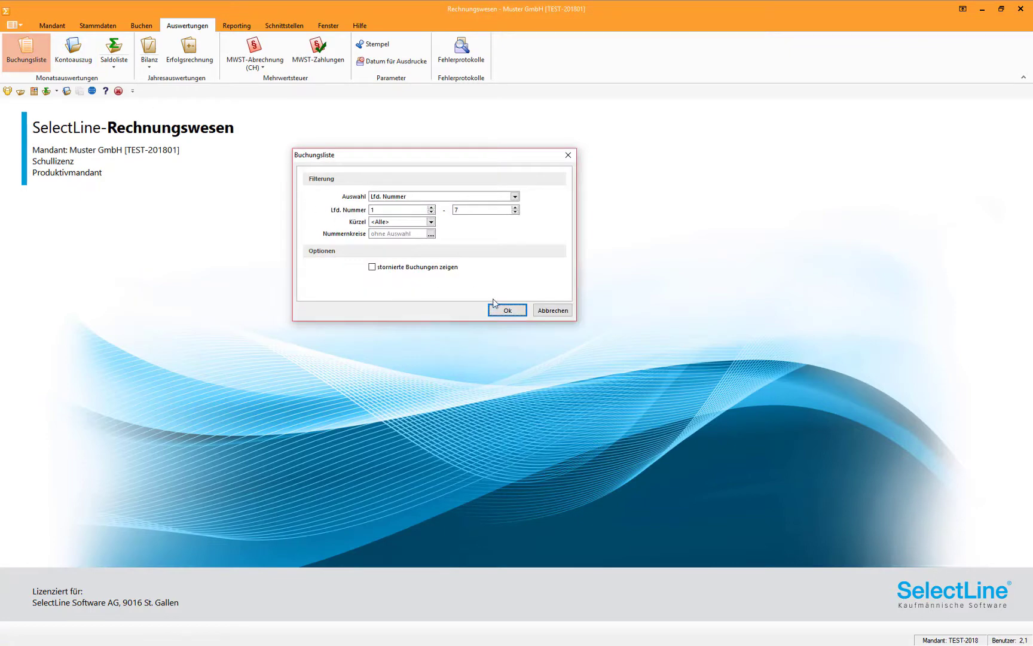
pyautogui.click(494, 306)
pyautogui.click(428, 360)
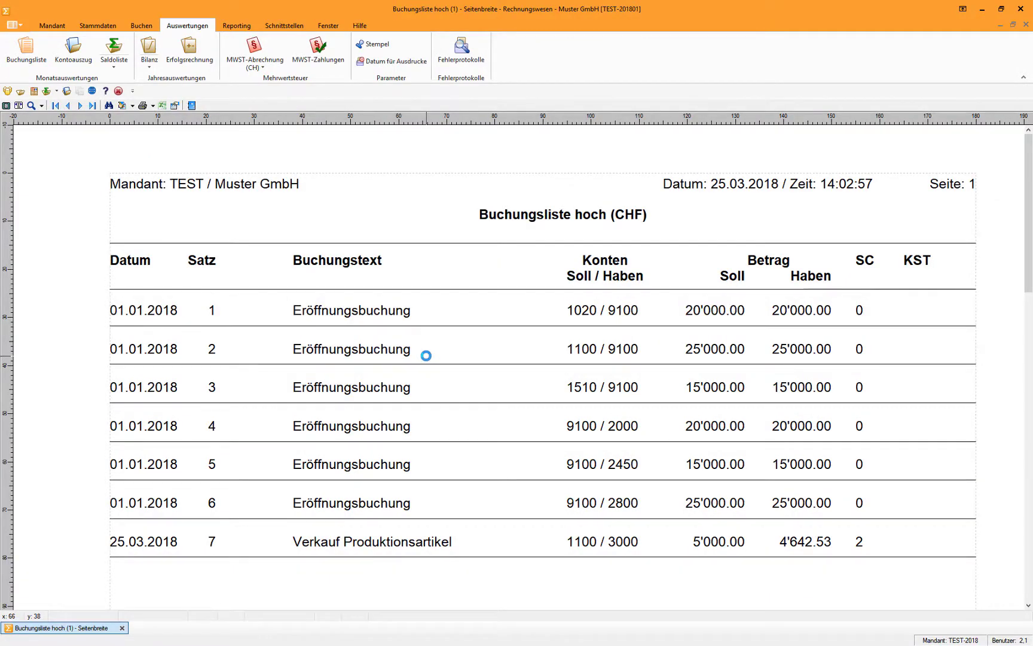
# Generate the Kontoauszug for accounts 1000 to 9200 from 01.01.2018 to 31.12.2018 on screen and look through it
pyautogui.click(82, 59)
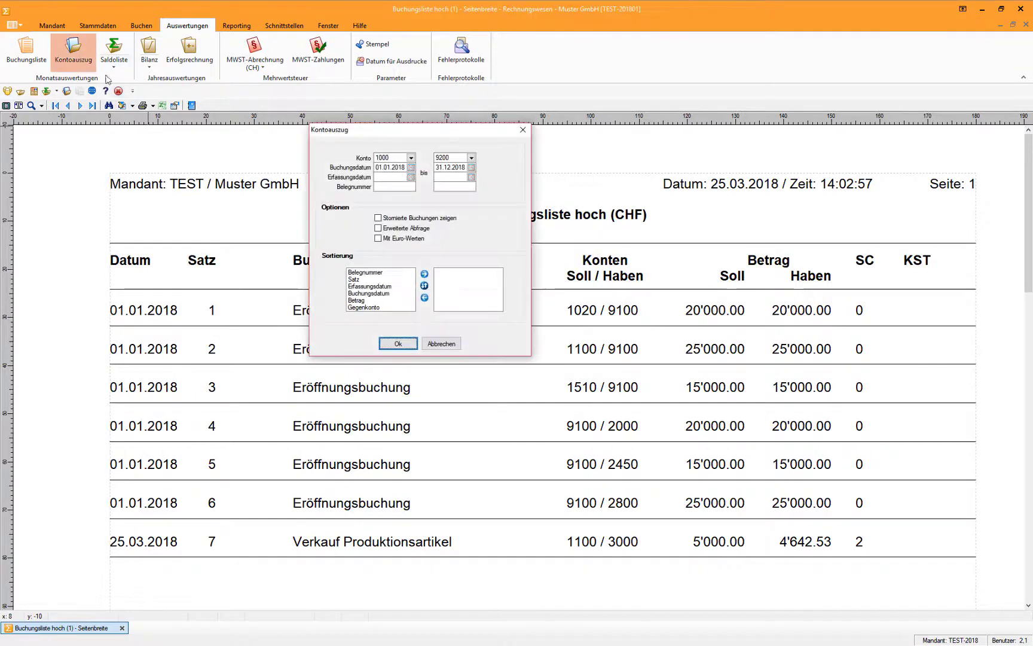
pyautogui.click(396, 344)
pyautogui.click(409, 358)
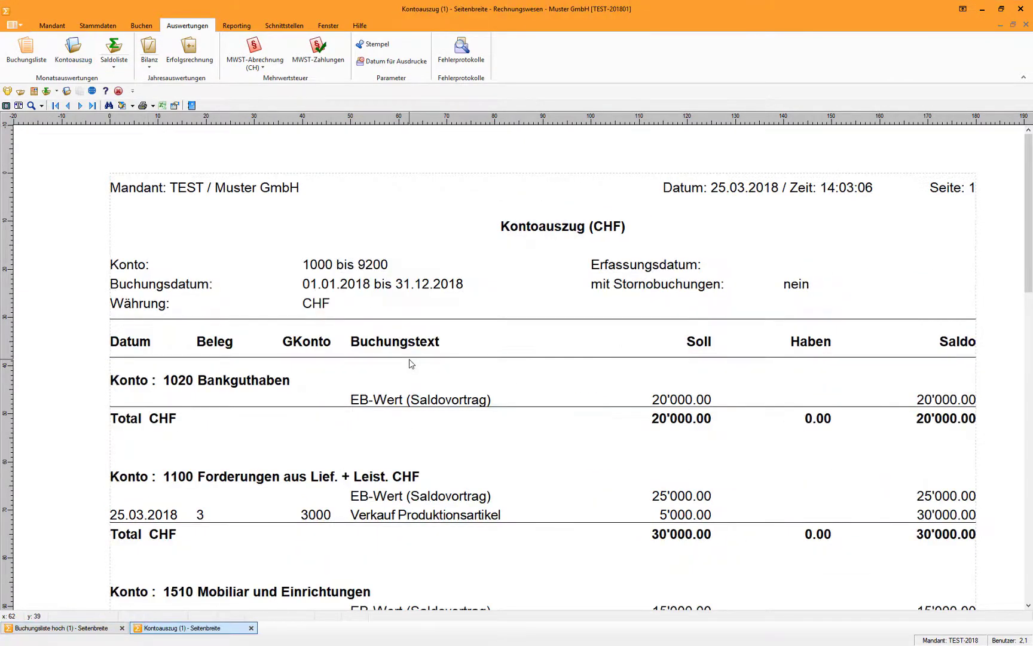
pyautogui.scroll(-3, 451, 364)
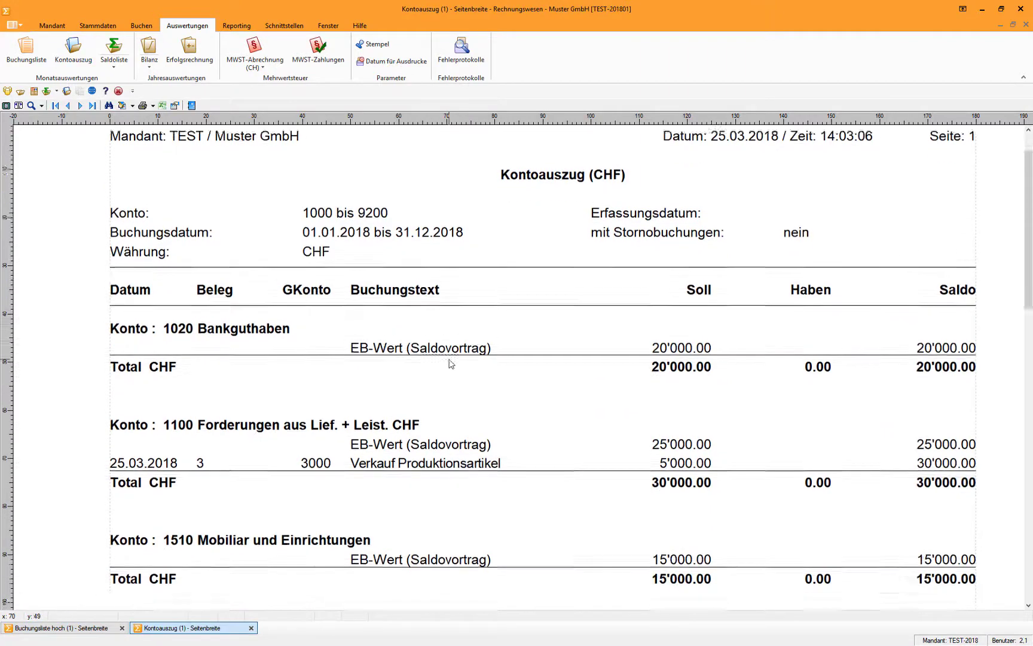
pyautogui.scroll(-1, 451, 364)
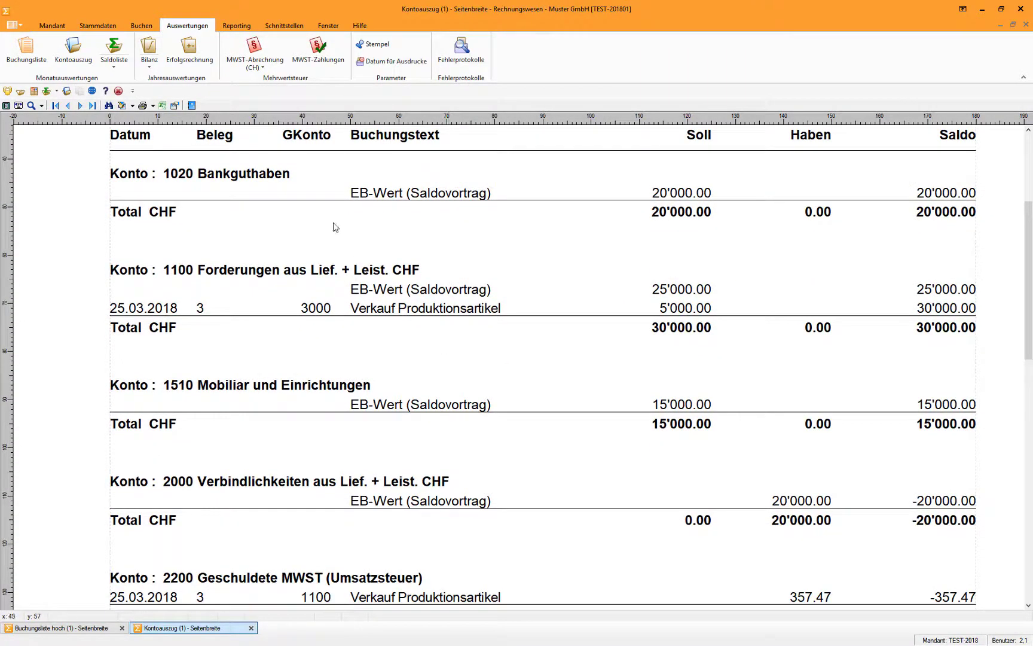
# Generate the Bilanz for the KMU chart of accounts with period Gesamtsaldo on screen and look through it
pyautogui.click(155, 50)
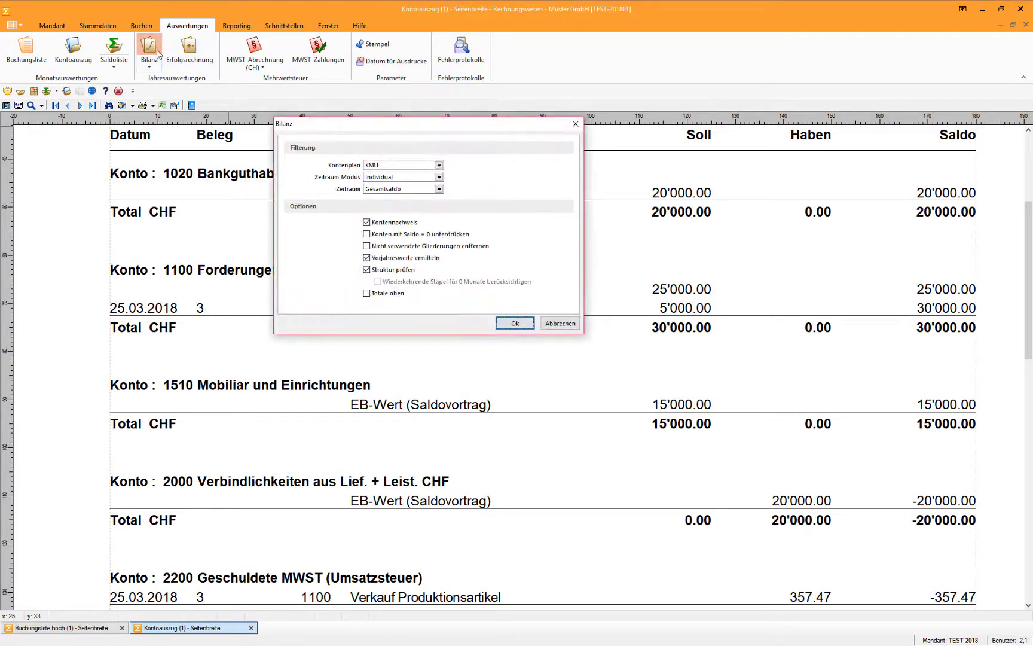
pyautogui.click(502, 323)
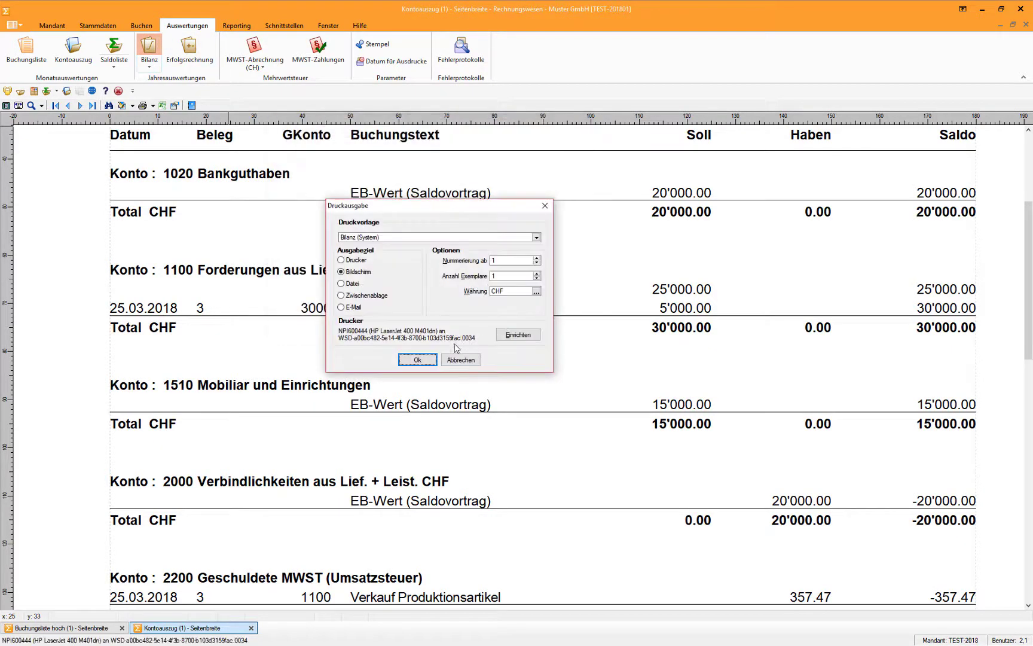
pyautogui.click(421, 359)
pyautogui.scroll(-5, 423, 359)
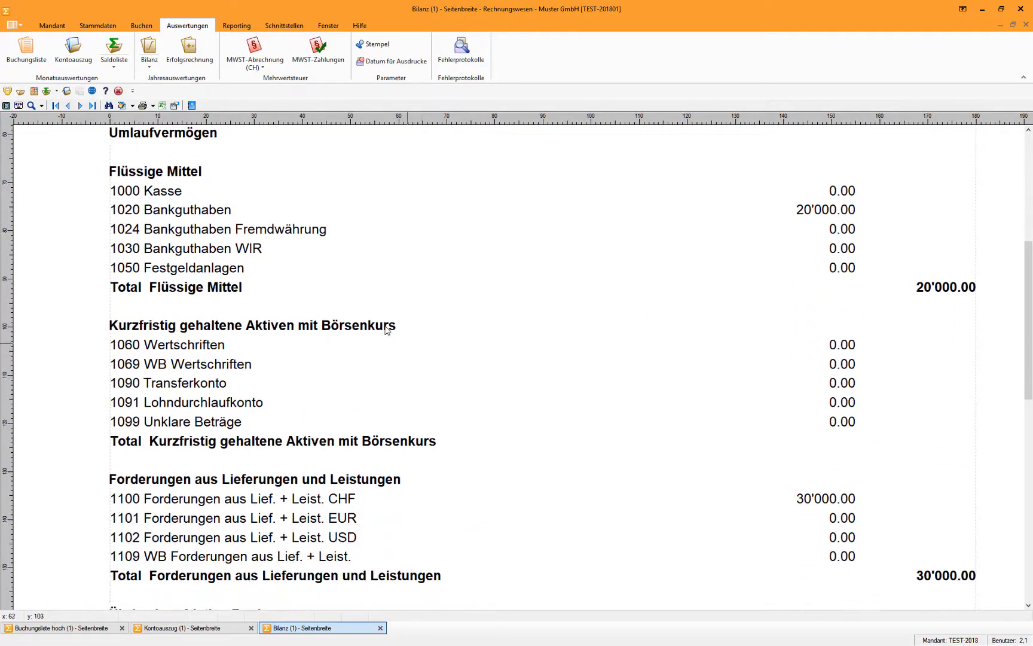
# Generate the Erfolgsrechnung for the KMU chart of accounts with period Gesamtsaldo on screen and look through it
pyautogui.click(202, 67)
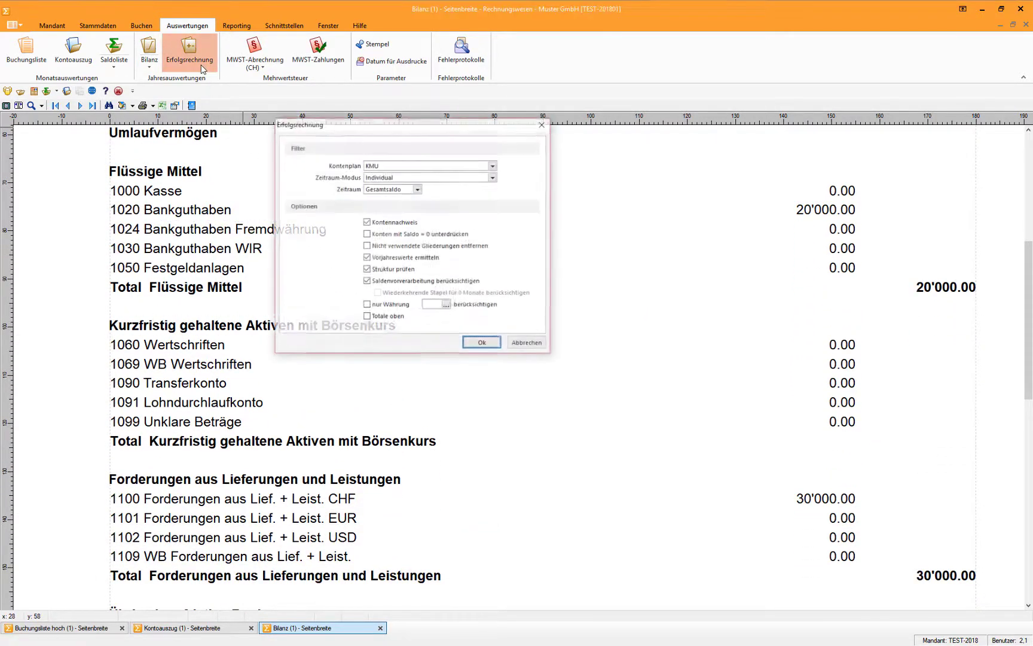
pyautogui.click(474, 348)
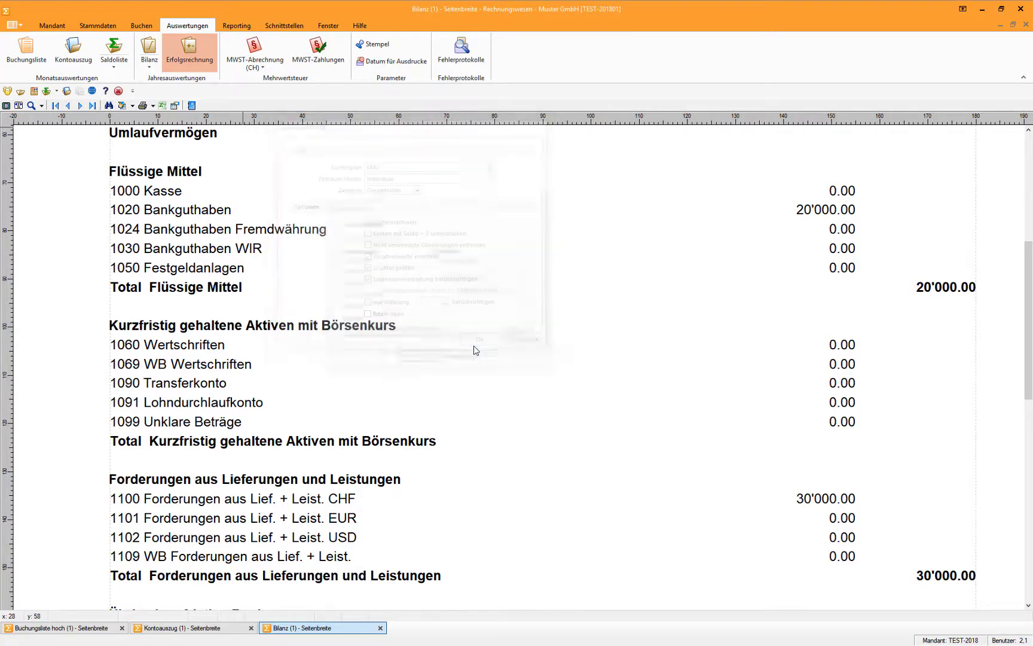
pyautogui.click(430, 359)
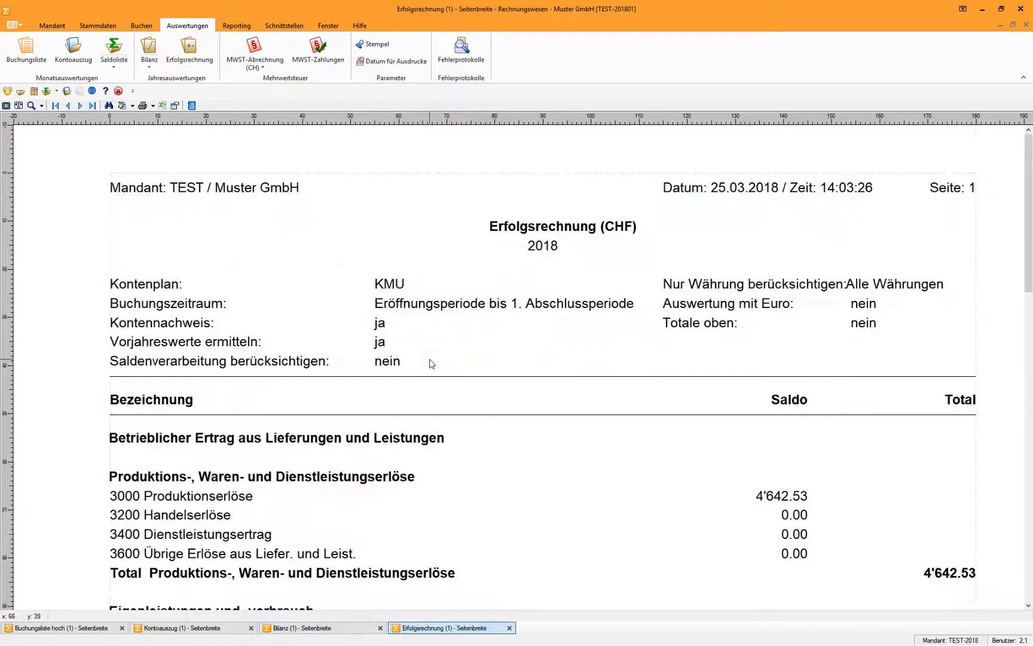
pyautogui.scroll(-5, 431, 362)
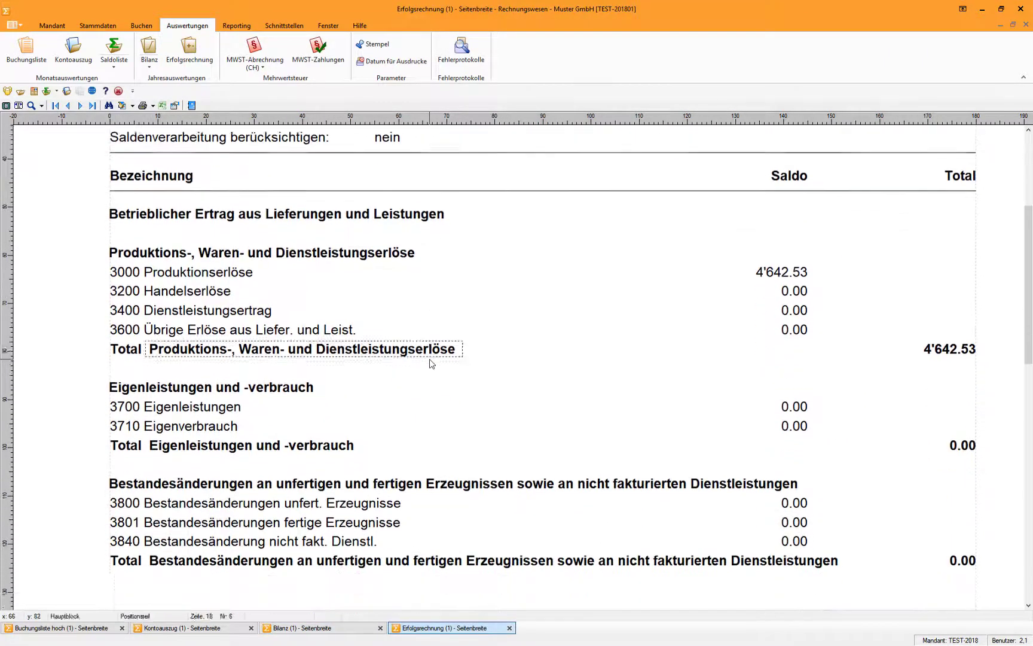
pyautogui.scroll(-1, 431, 364)
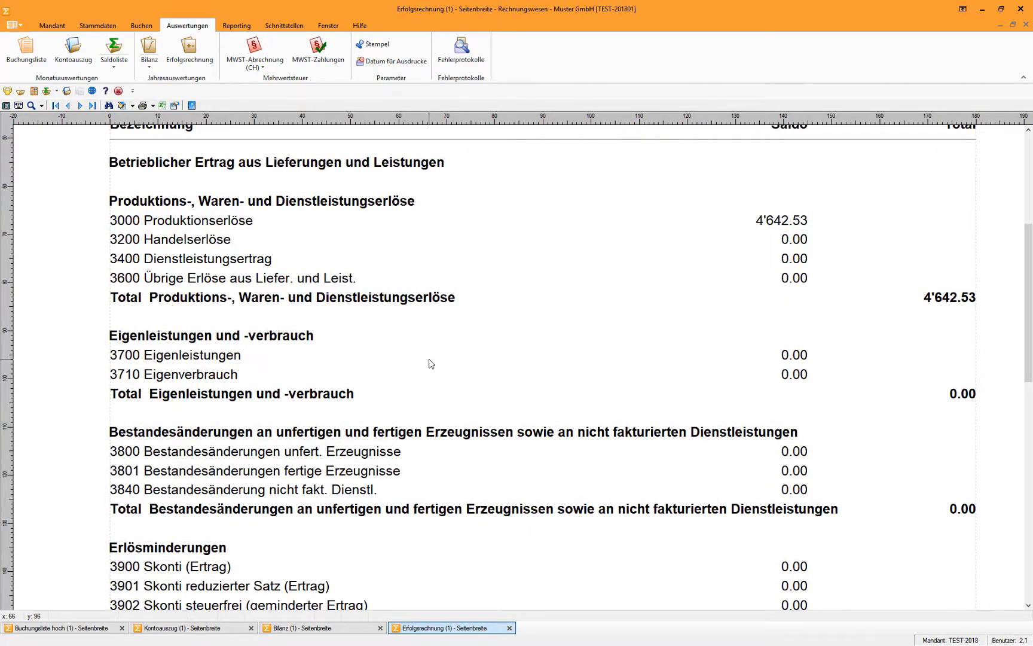
# Open the MWST-Formularzuordnung and examine the available Kennzahlen and the account ranges assigned to Kennzahl 200
pyautogui.click(263, 67)
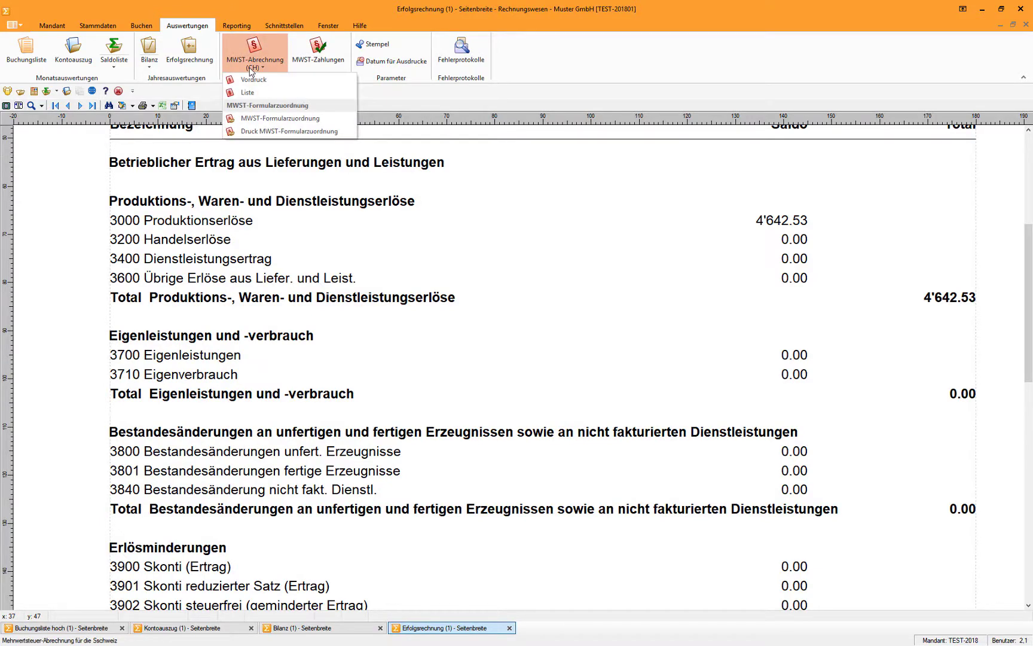
pyautogui.click(275, 119)
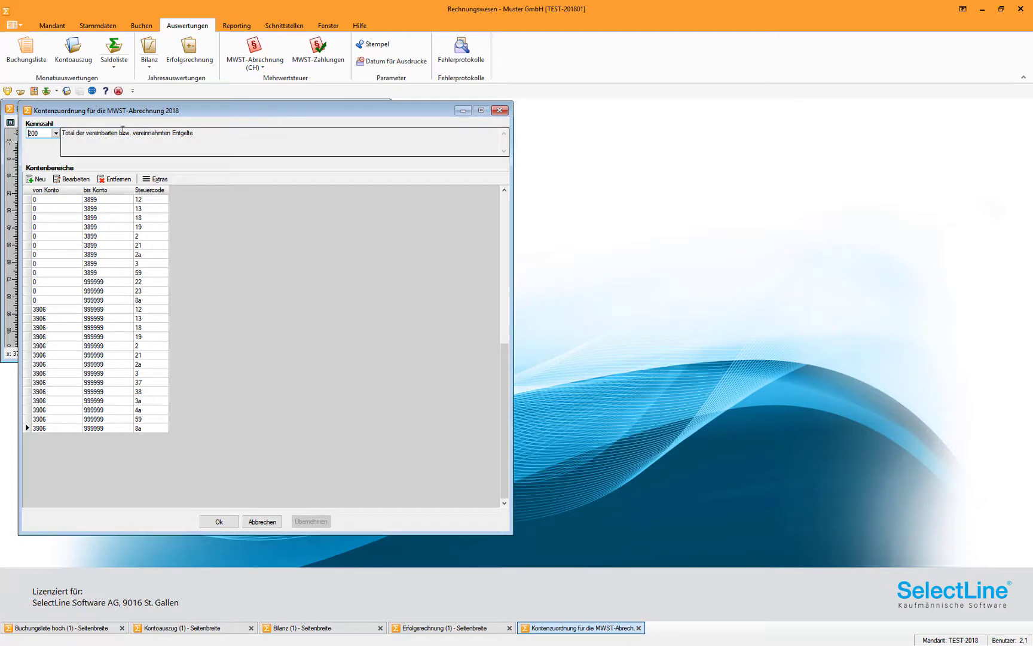
pyautogui.click(56, 137)
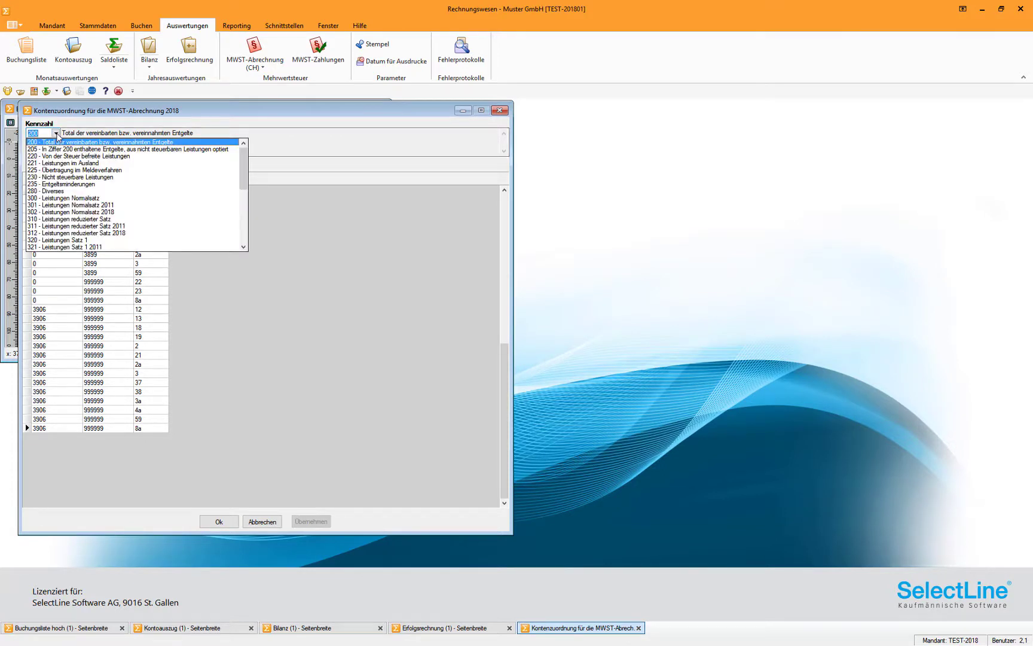
pyautogui.click(56, 134)
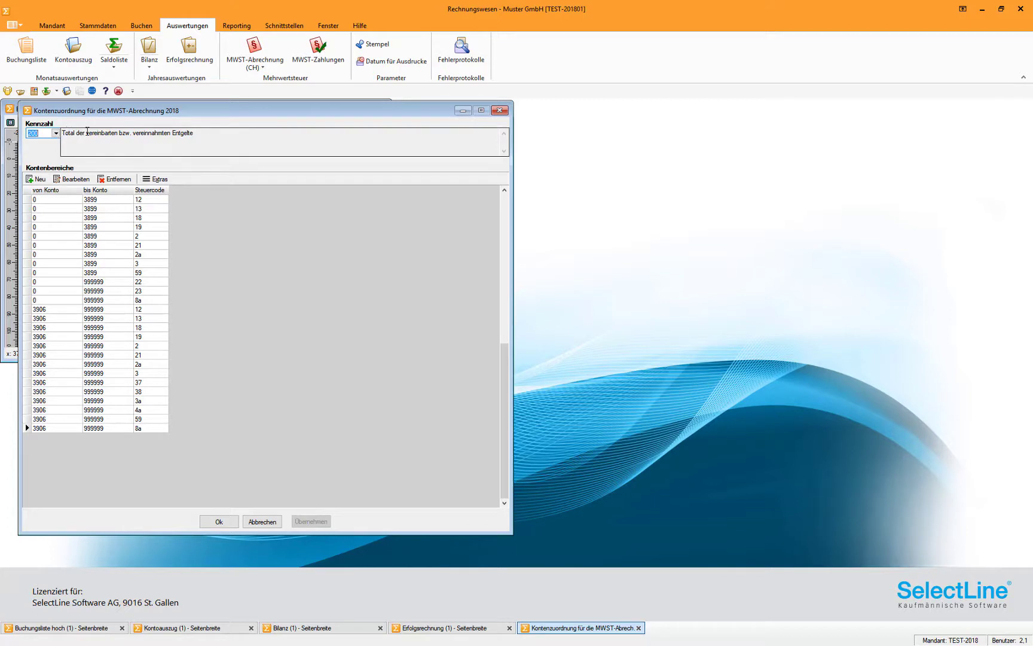
# Generate the Swiss MWST-Abrechnung form for Januar-März 2018 on screen using the template Mehrwertsteuerabrechnung ab 1. Quartal 2018 (System)
pyautogui.click(255, 67)
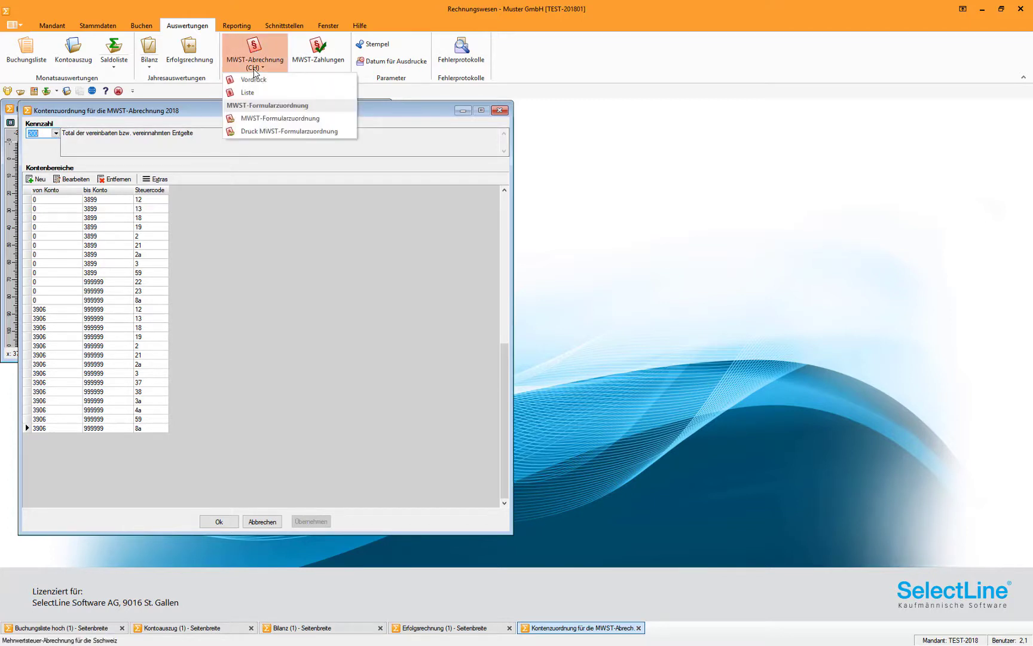
pyautogui.click(256, 80)
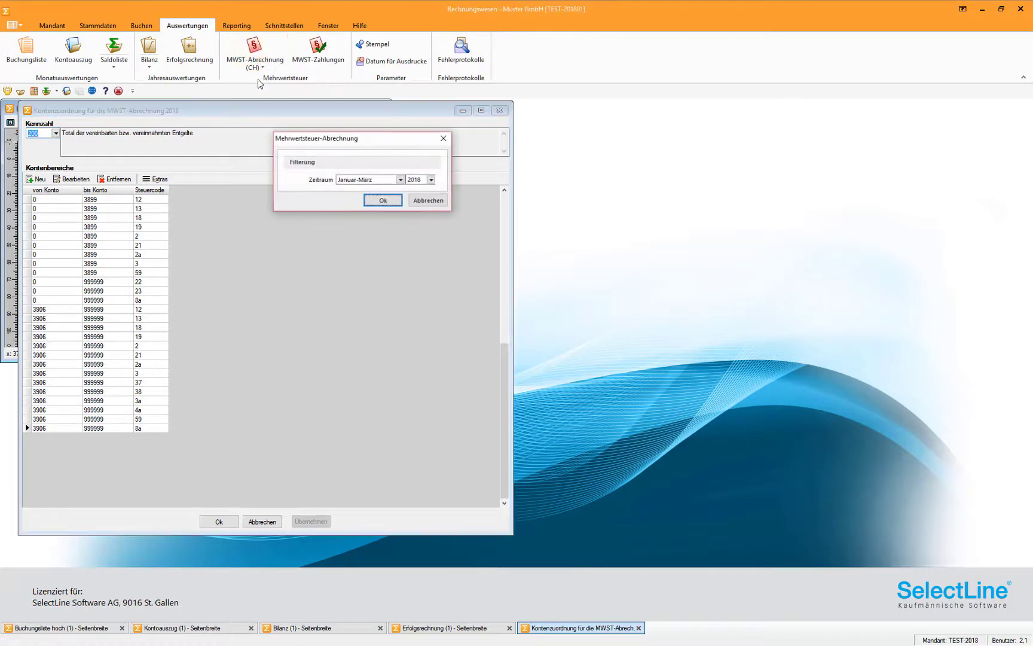
pyautogui.click(379, 201)
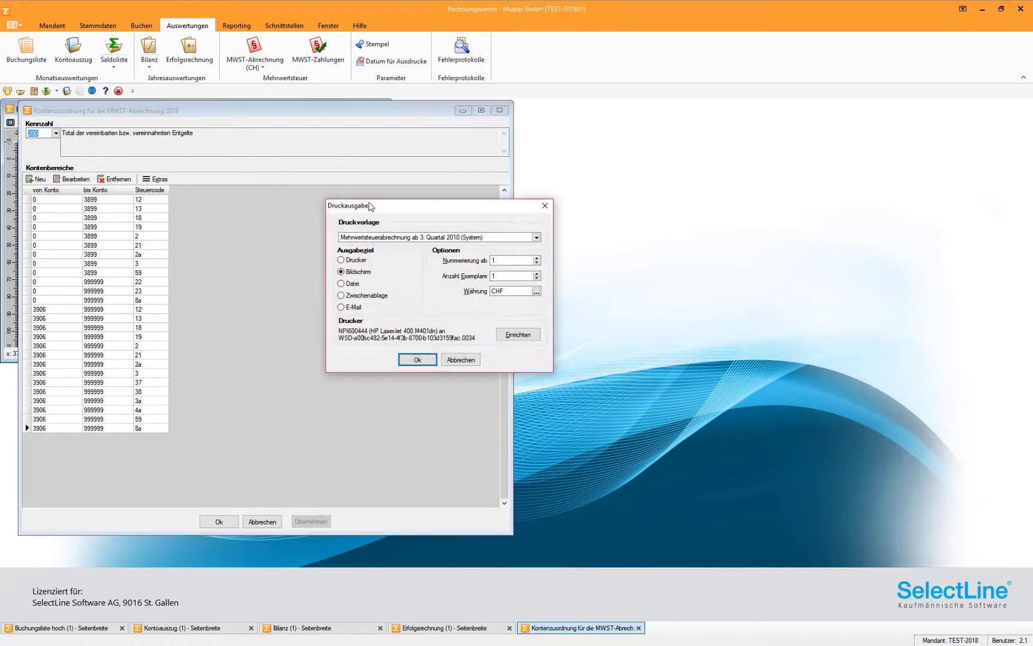
pyautogui.click(396, 237)
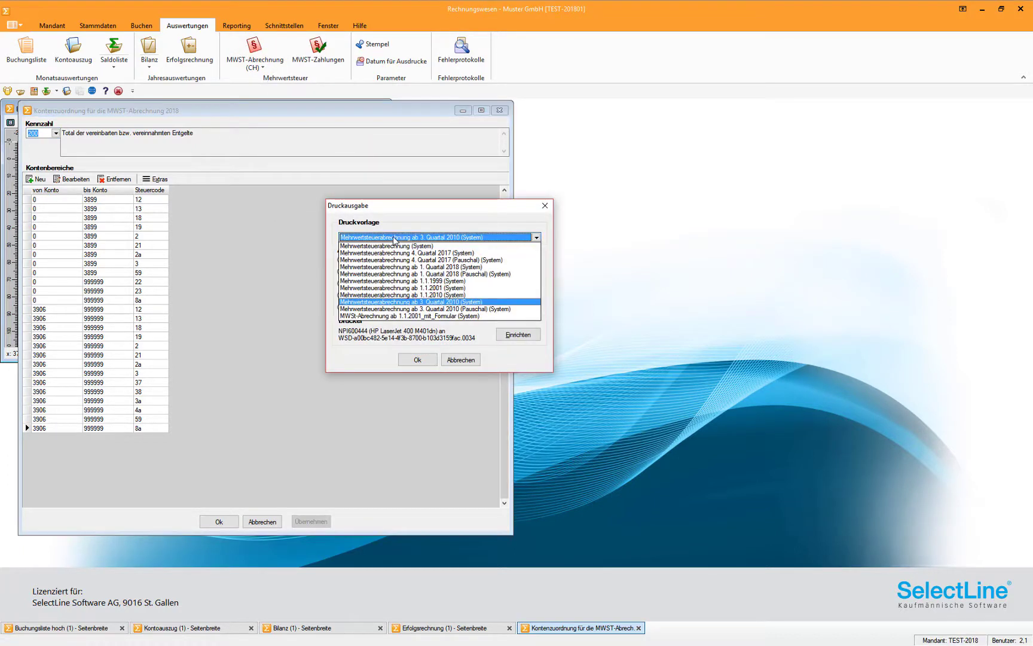
pyautogui.click(408, 267)
pyautogui.click(417, 359)
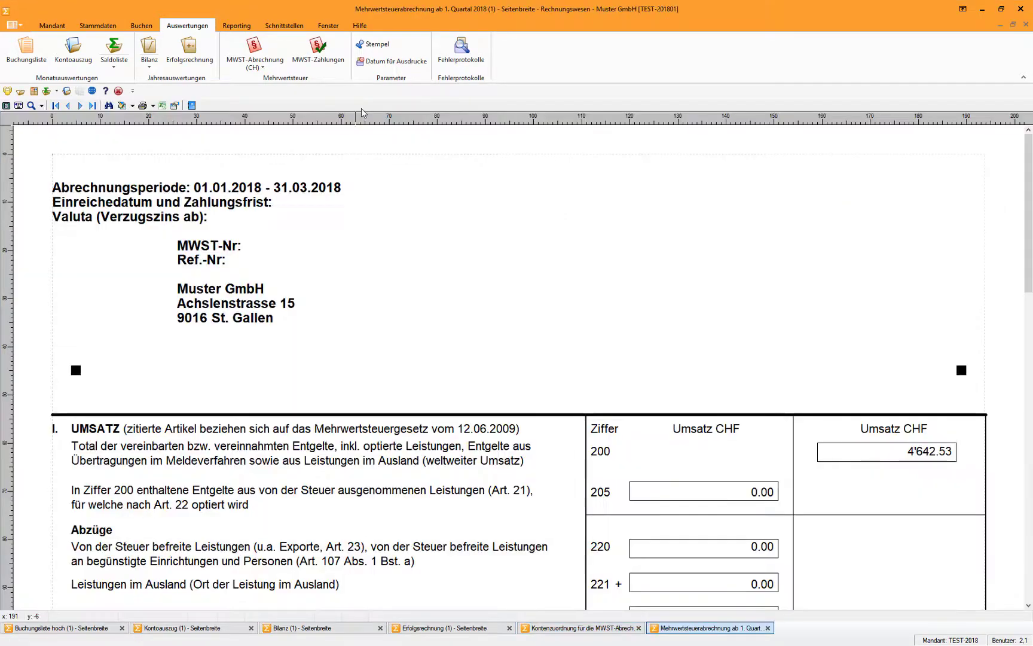
pyautogui.moveTo(1030, 219); pyautogui.dragTo(1031, 434)
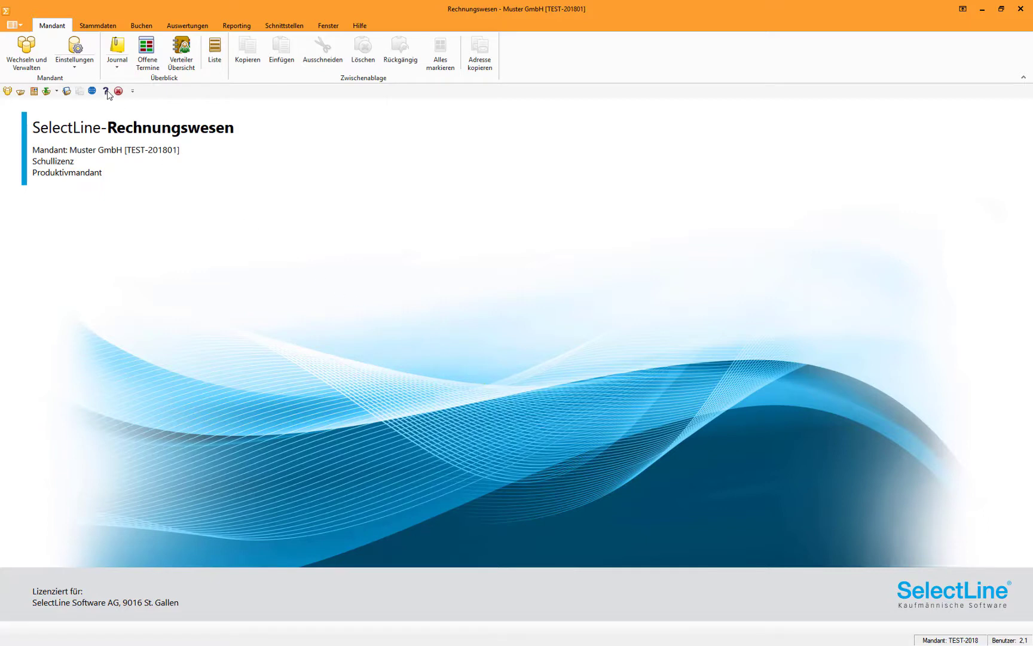
# Start a backup of the current client's data and choose drive C auf SUPPORTPC23 as the archive location
pyautogui.click(19, 27)
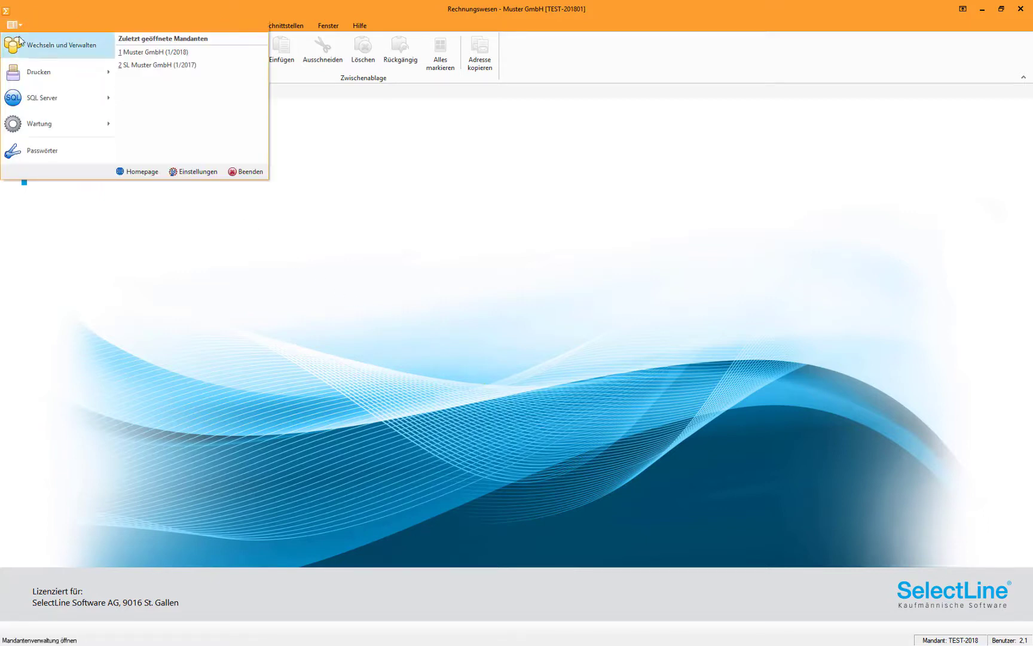
pyautogui.moveTo(60, 128)
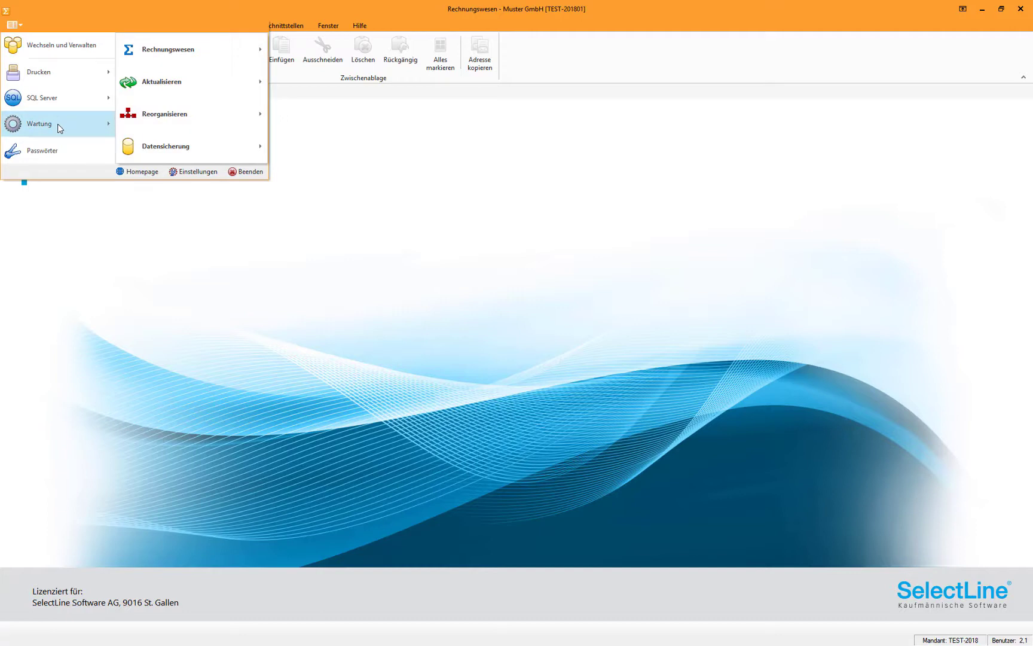
pyautogui.moveTo(148, 152)
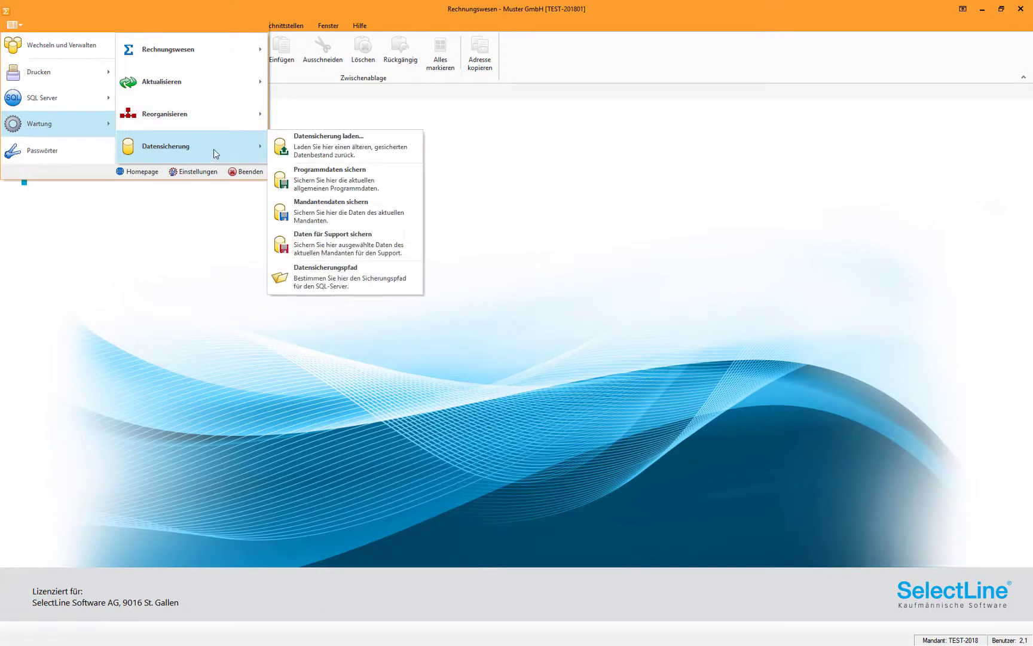
pyautogui.click(311, 210)
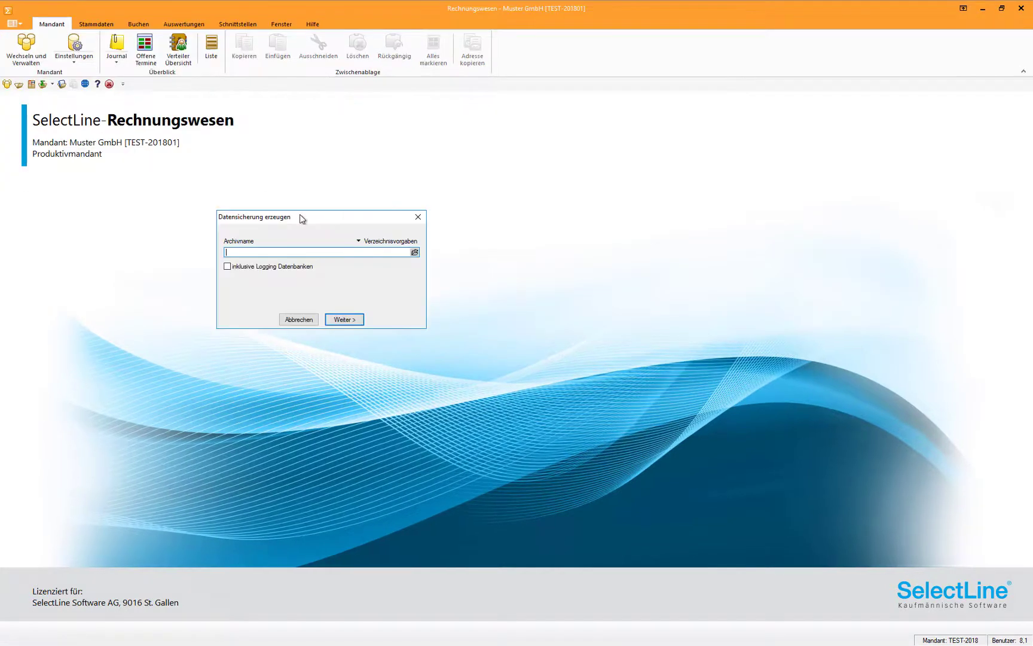
pyautogui.click(415, 252)
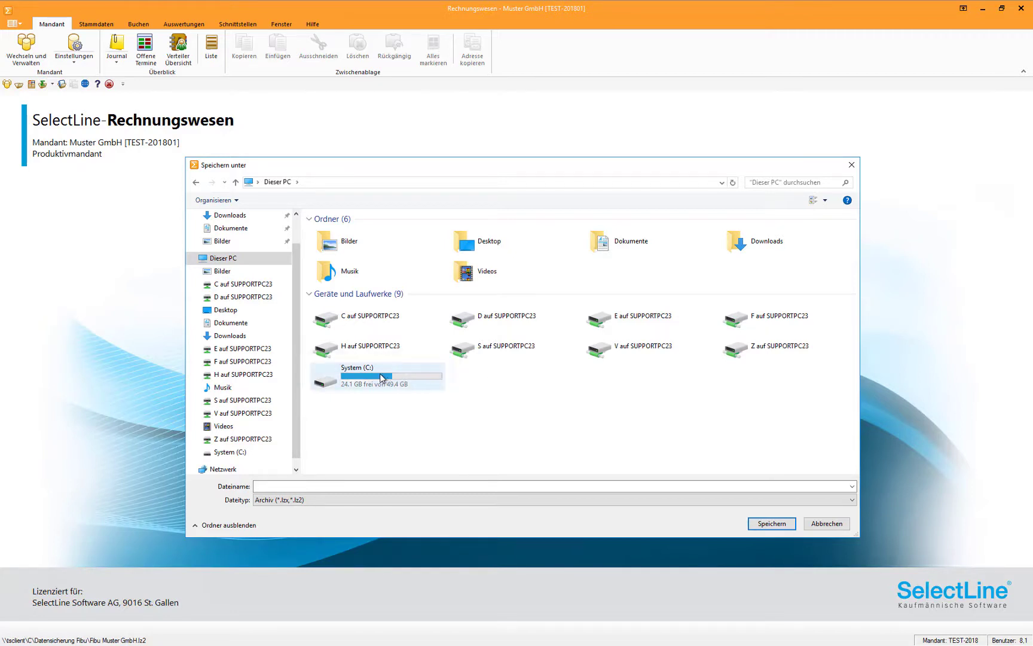
pyautogui.click(361, 324)
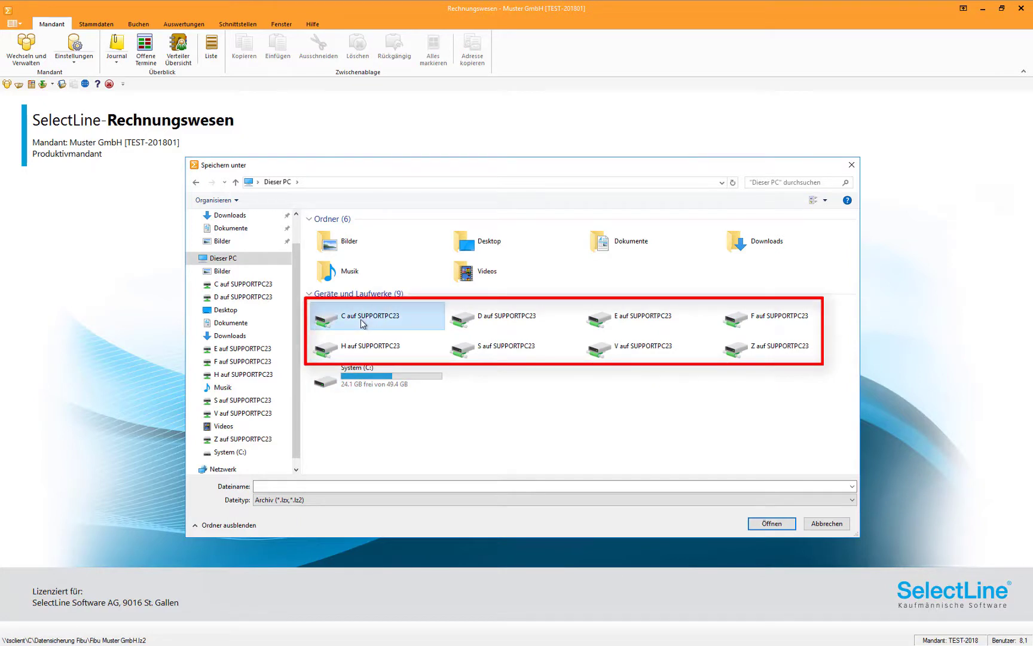
pyautogui.doubleClick(361, 324)
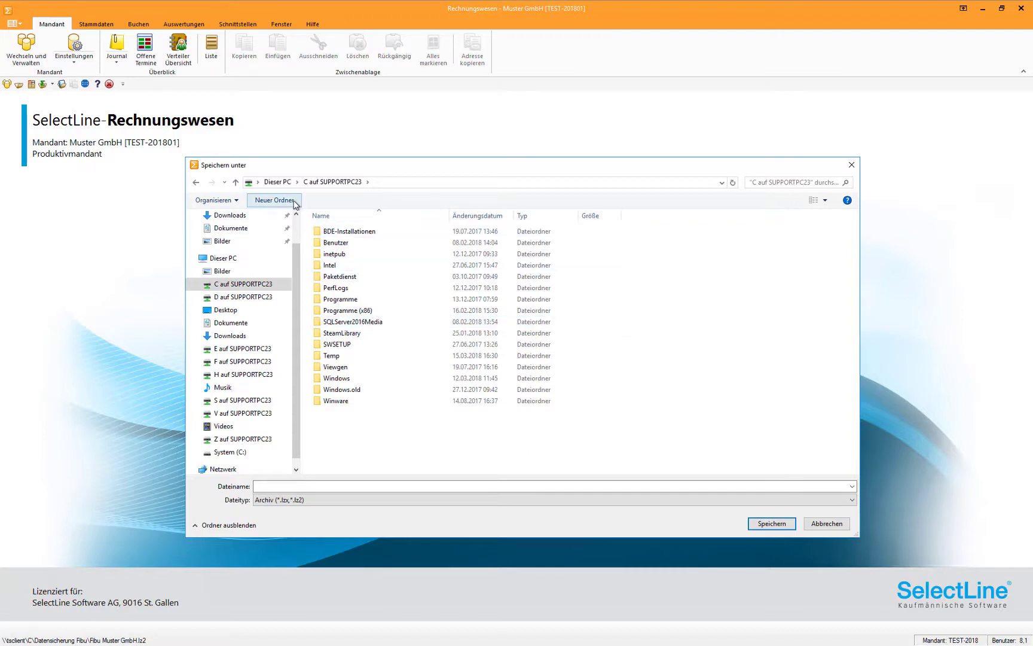
# Create a folder named Datensicherung Fibu on the chosen drive and open it
pyautogui.click(275, 200)
pyautogui.write('Daten')
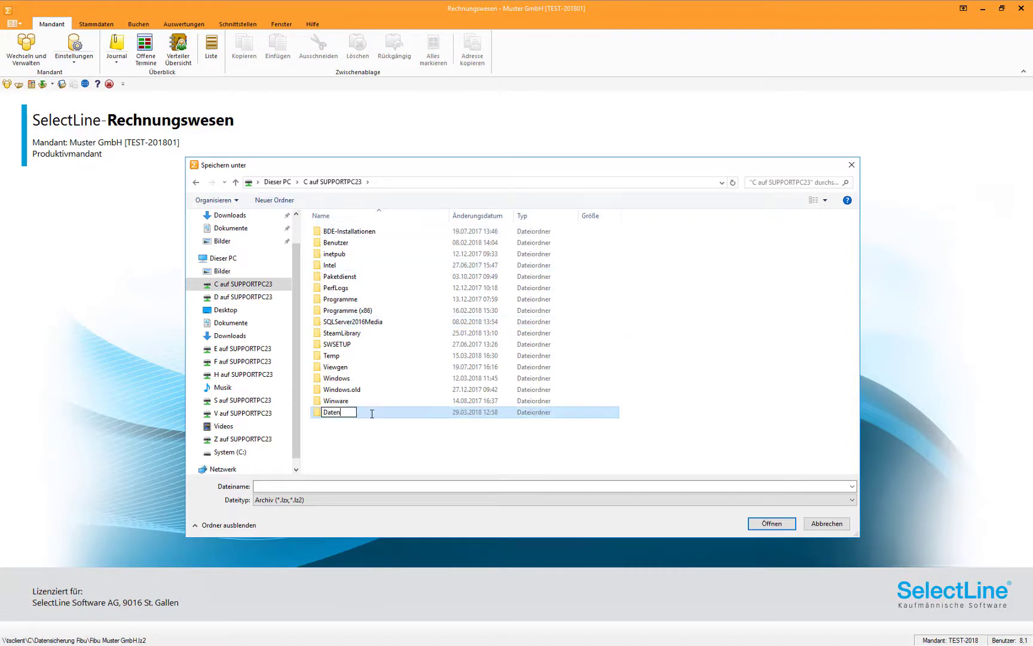
pyautogui.write('sicherung Fibu')
pyautogui.press('Return')
pyautogui.press('Return')
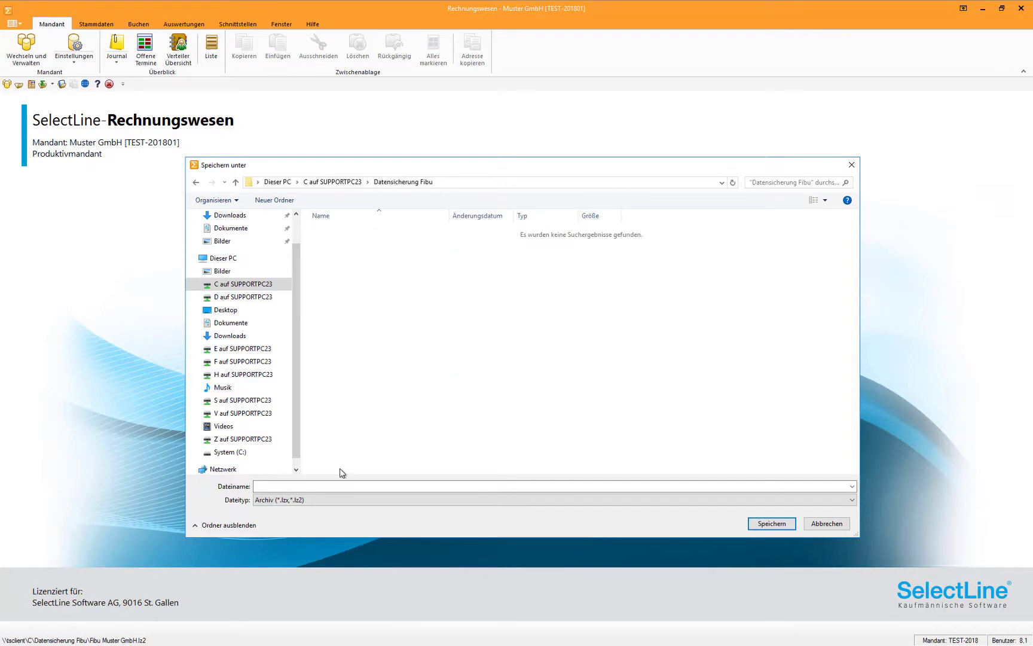
# Name the backup archive Fibu Muster GmbH, save it in the folder and run the backup to completion
pyautogui.click(343, 485)
pyautogui.write('Fibu Muster GmbH')
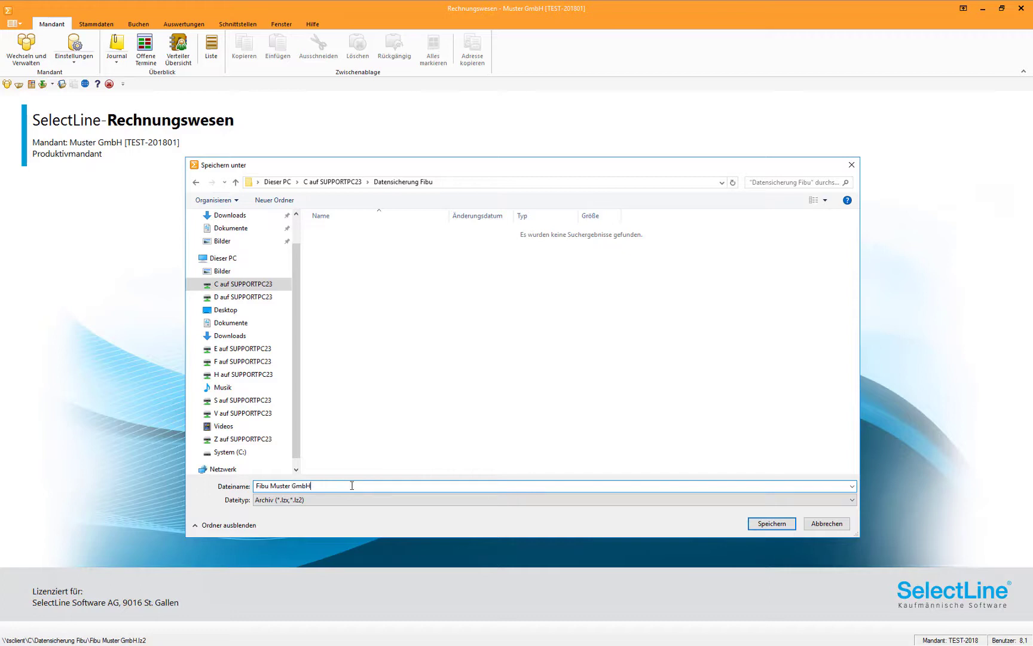
pyautogui.click(753, 526)
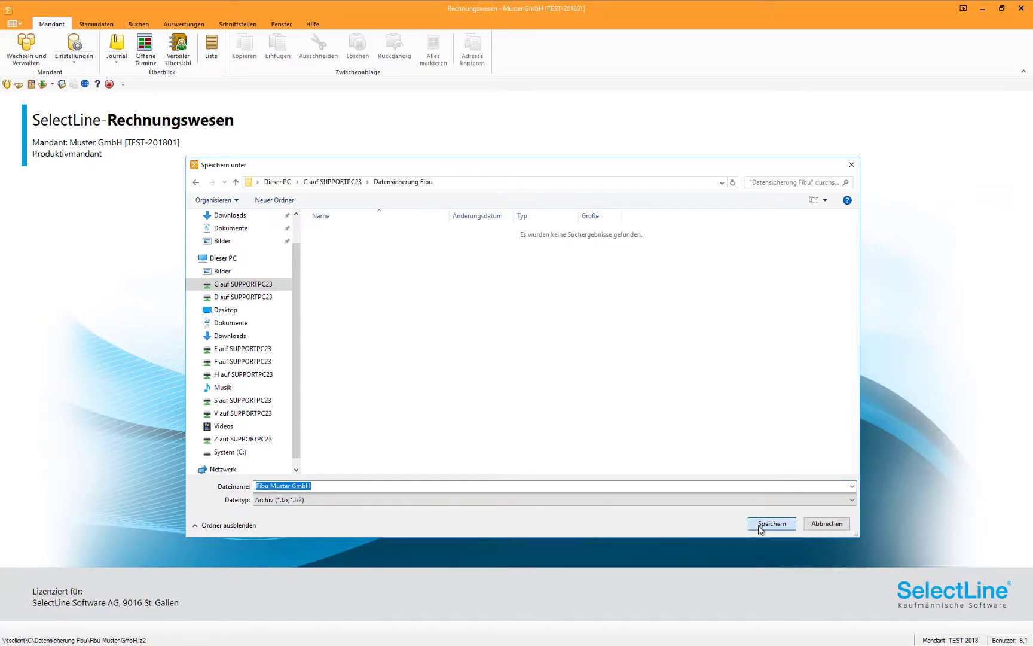
pyautogui.click(348, 323)
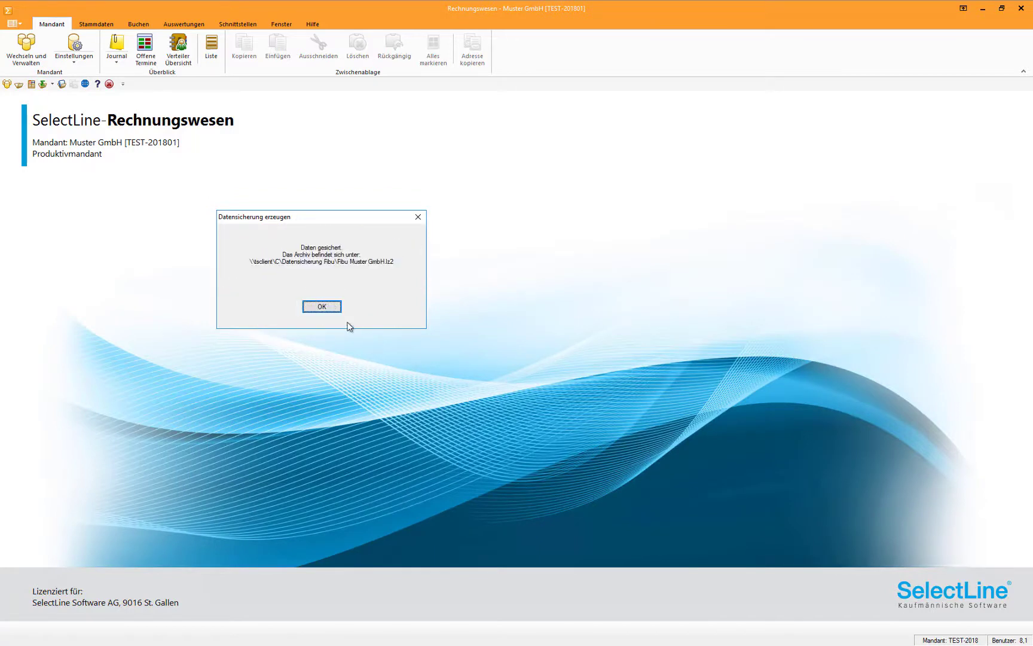
pyautogui.click(332, 311)
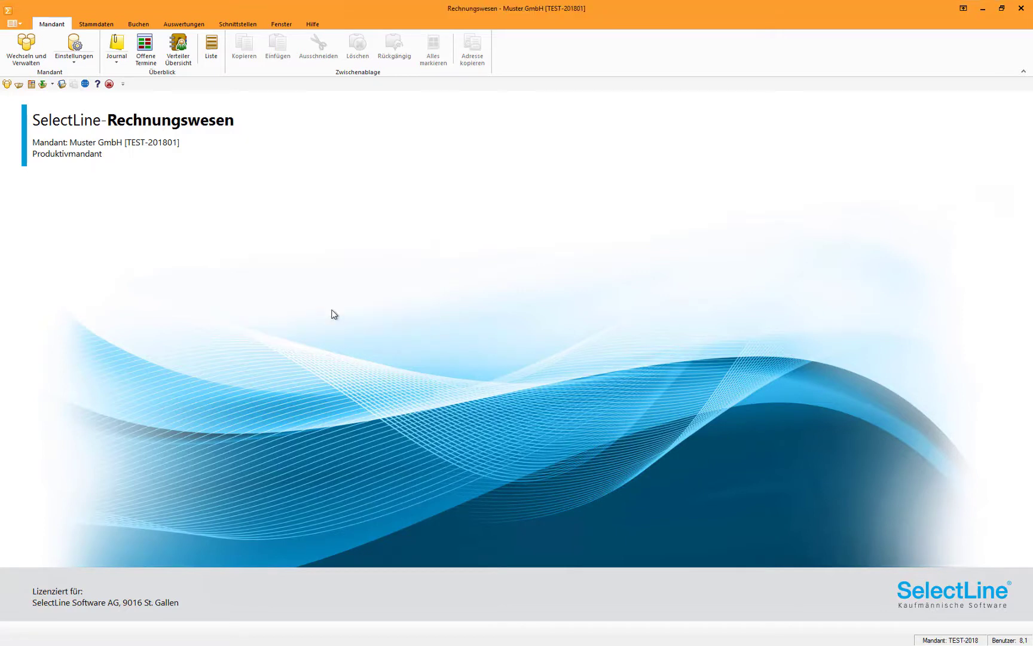